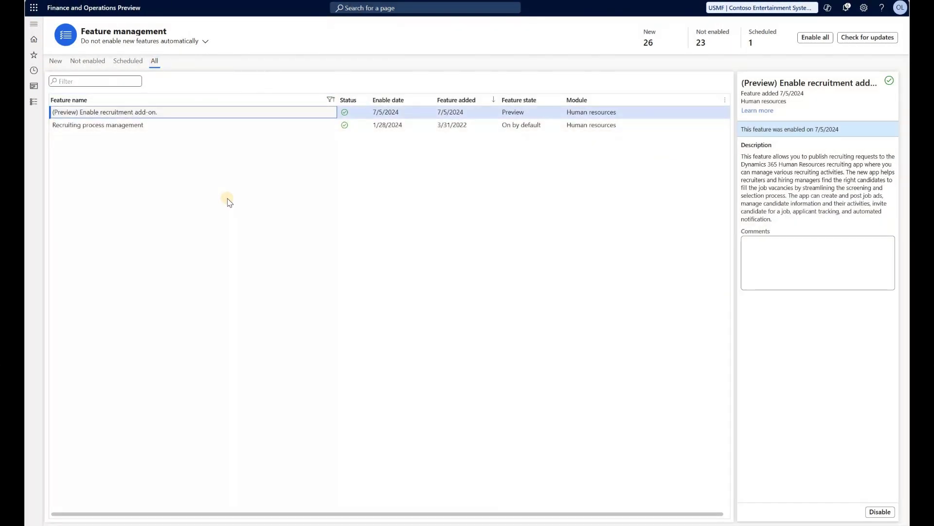
Open the recruitment section of the Human resources parameters and select HR recruitment as the recruitment experience.
{"action": "left_click", "coordinate": [34, 24]}
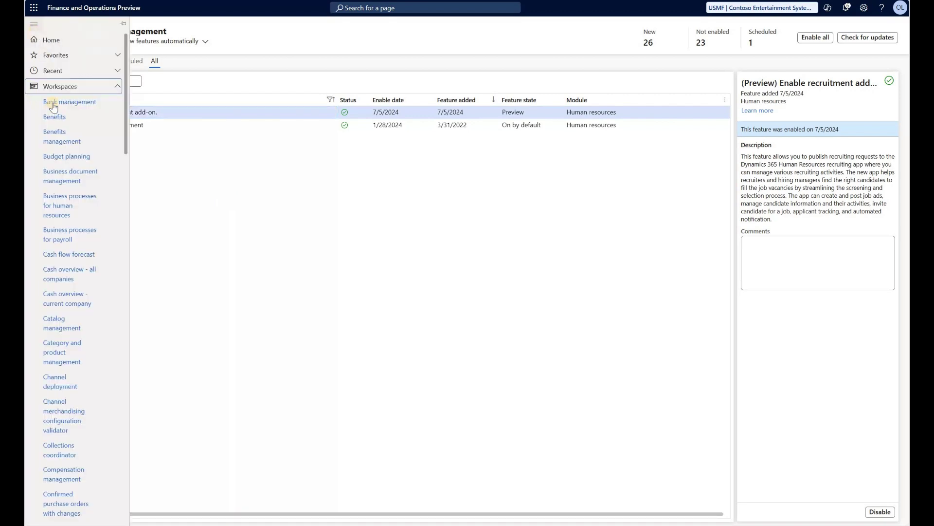
{"action": "left_click", "coordinate": [68, 71]}
{"action": "left_click", "coordinate": [68, 104]}
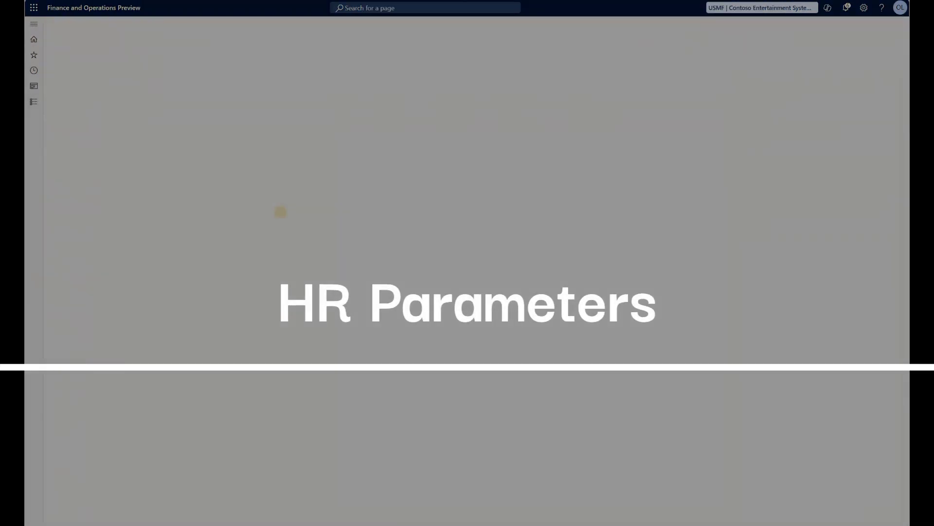
{"action": "left_click", "coordinate": [77, 98]}
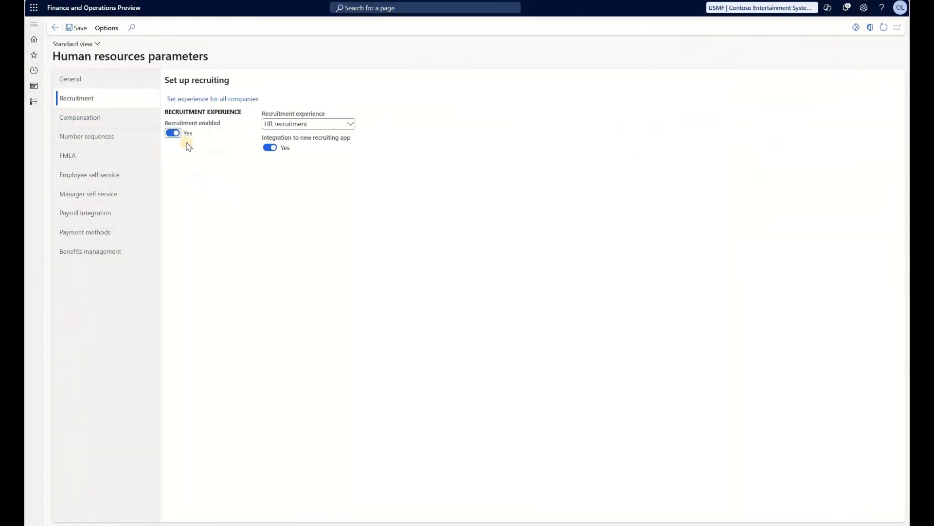
{"action": "left_click", "coordinate": [348, 124]}
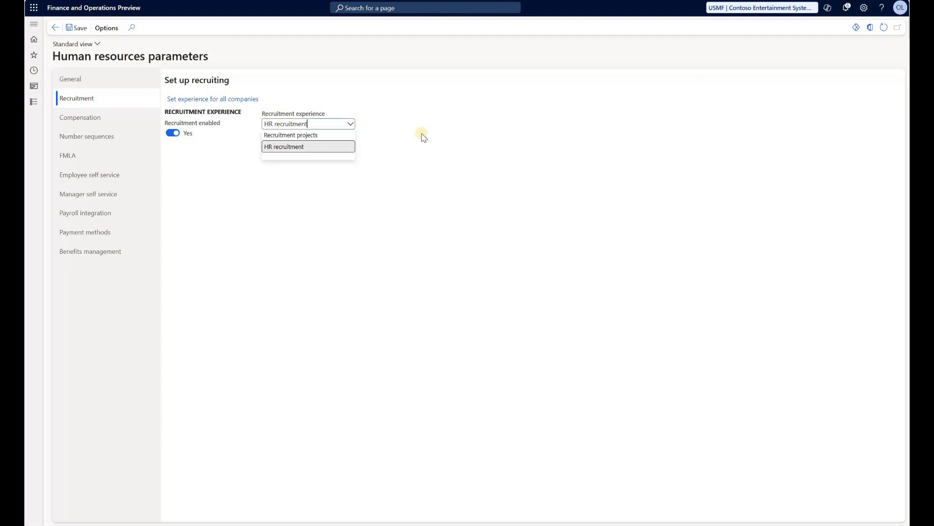
{"action": "left_click", "coordinate": [324, 149]}
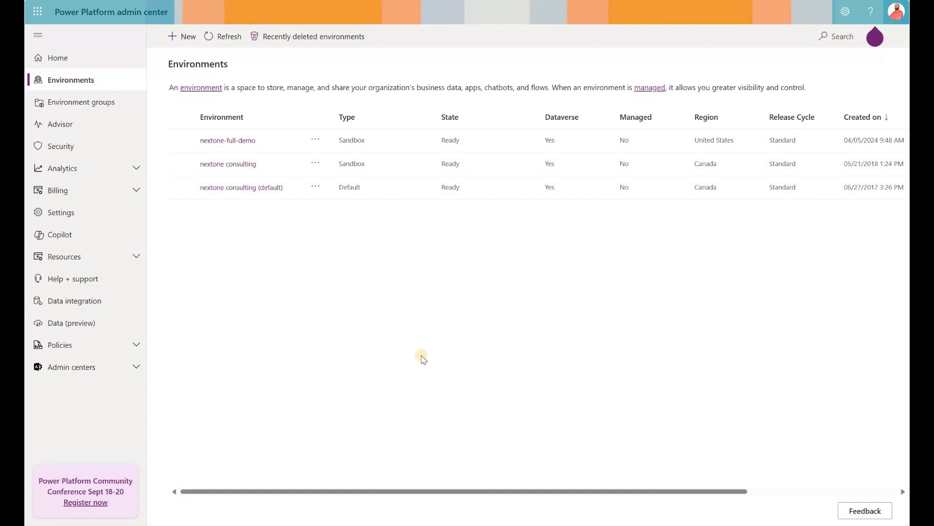
Switch to the Power Platform admin center and examine the Dynamics 365 apps of the nextone-full-demo environment.
{"action": "left_click", "coordinate": [181, 141]}
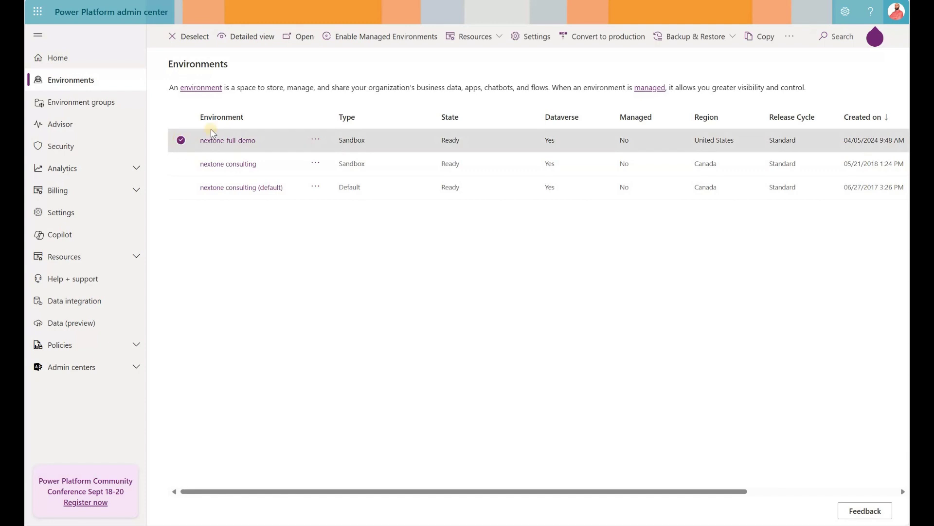
{"action": "left_click", "coordinate": [469, 37]}
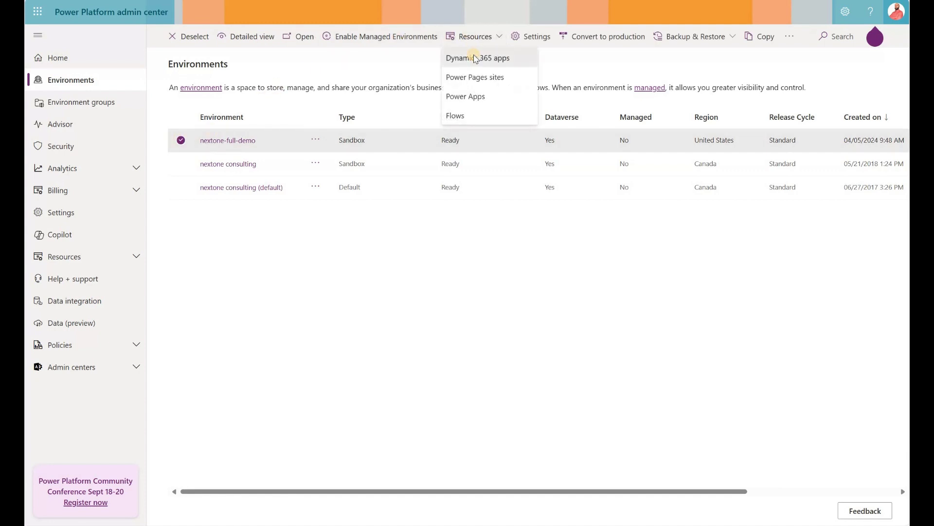
{"action": "left_click", "coordinate": [475, 58]}
{"action": "scroll", "coordinate": [407, 305], "scroll_direction": "down", "scroll_amount": 8}
{"action": "left_click", "coordinate": [389, 322]}
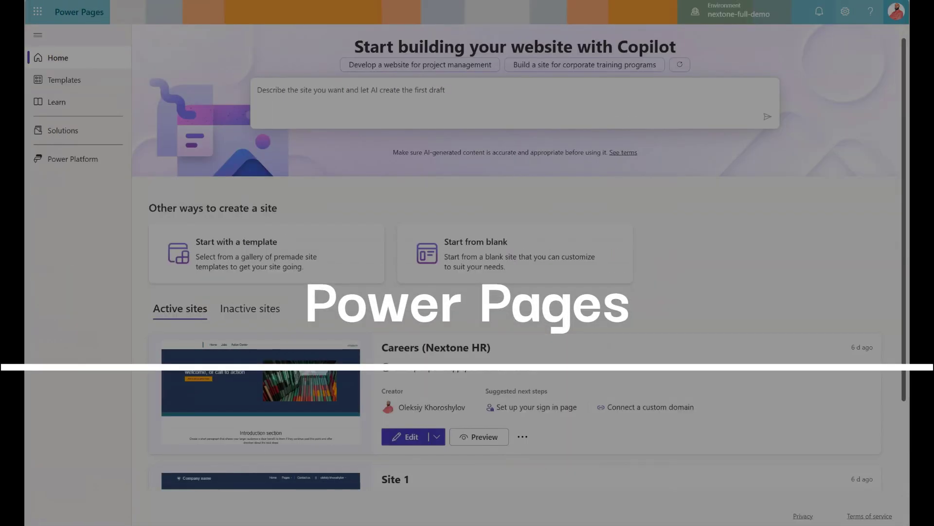
In Power Pages, open the Careers (Nextone HR) site for editing and check its site visibility setting.
{"action": "scroll", "coordinate": [162, 309], "scroll_direction": "down", "scroll_amount": 1}
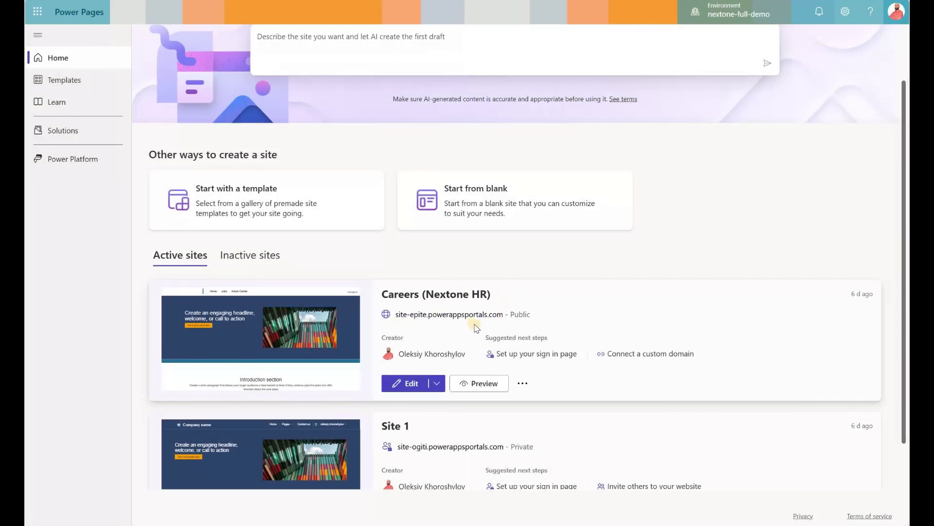
{"action": "left_click", "coordinate": [412, 383]}
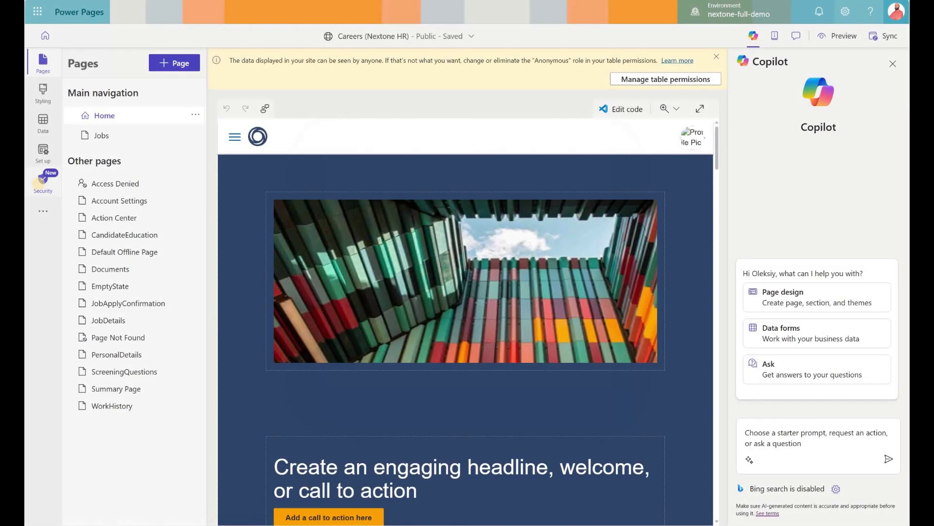
{"action": "left_click", "coordinate": [39, 181]}
{"action": "left_click", "coordinate": [107, 264]}
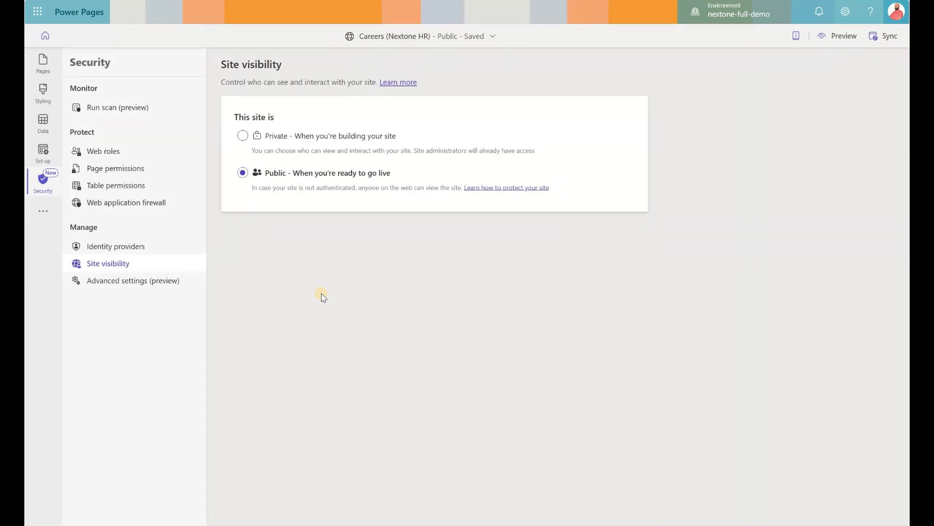
{"action": "key", "text": "Up"}
{"action": "key", "text": "Return"}
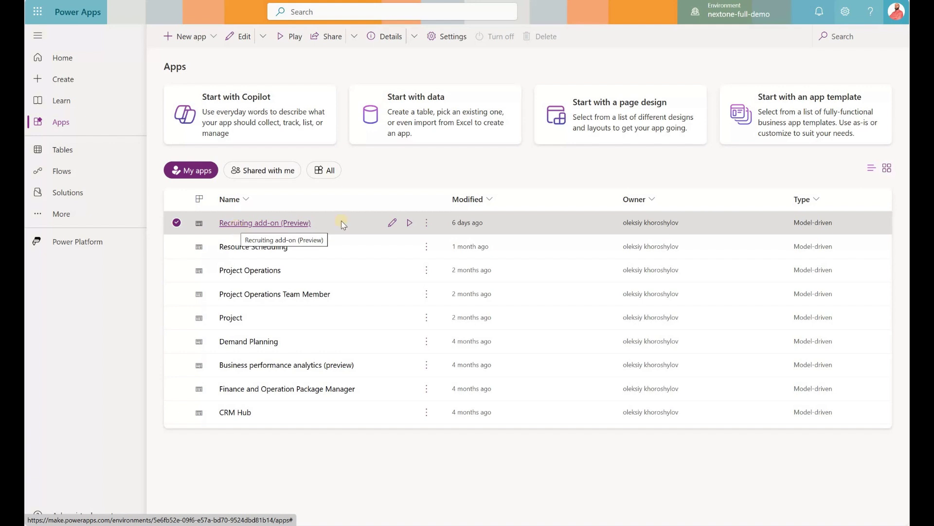
Launch the Recruiting add-on (Preview) app from Power Apps and view its email accounts configuration.
{"action": "left_click", "coordinate": [412, 223]}
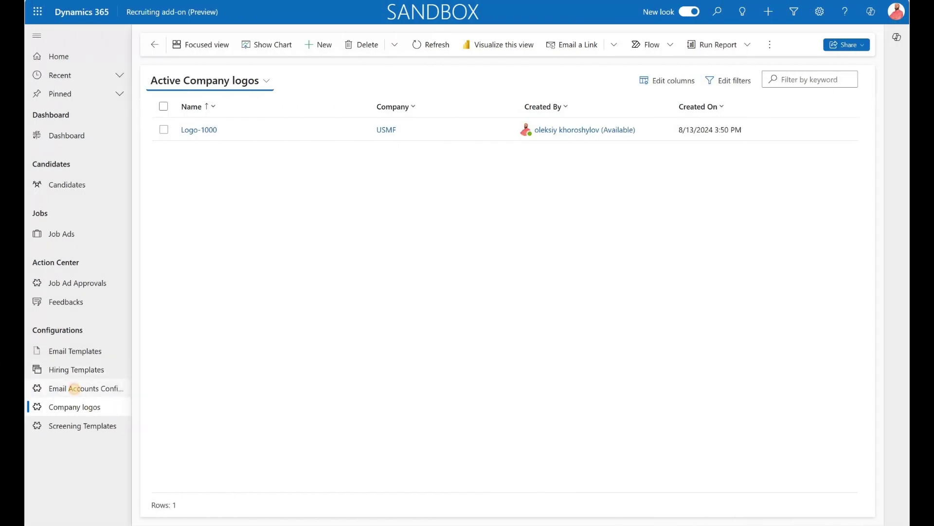
{"action": "left_click", "coordinate": [73, 387]}
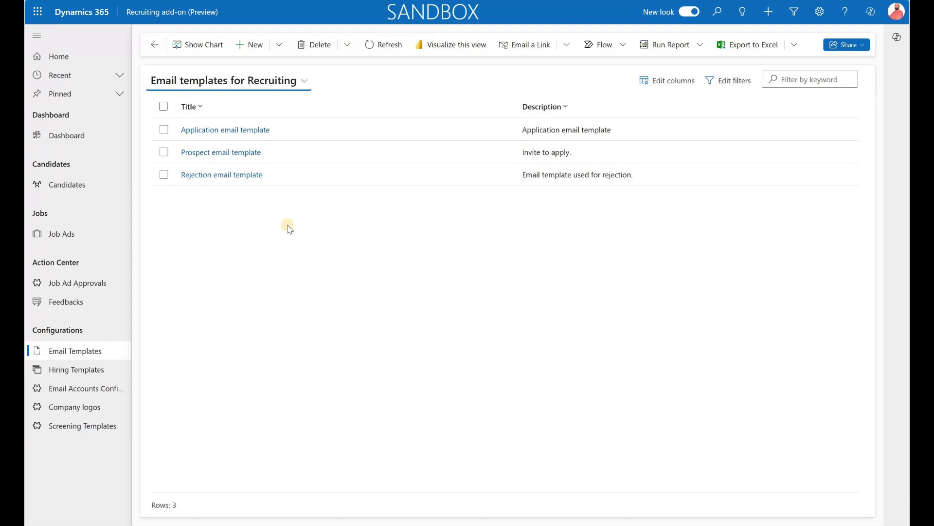
Open the New Hire Template among the hiring templates and review the steps of its three hire stages.
{"action": "left_click", "coordinate": [98, 374]}
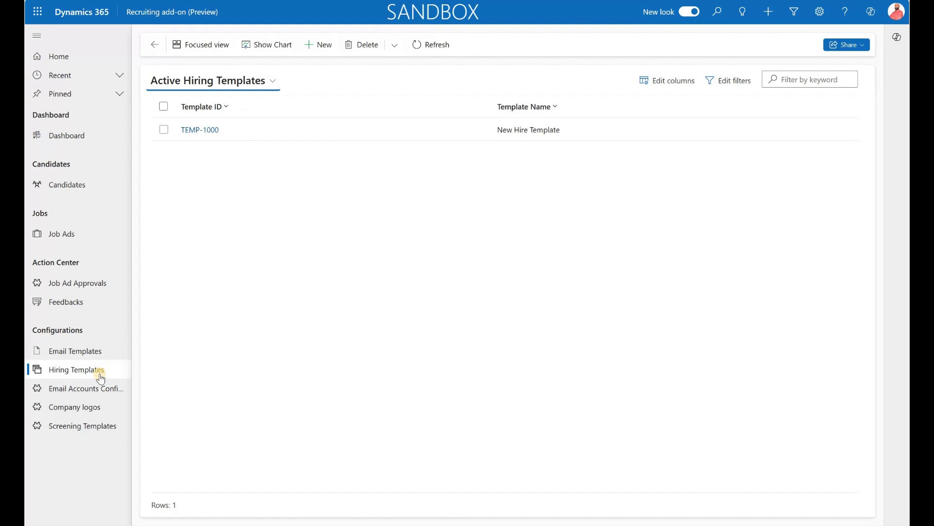
{"action": "left_click", "coordinate": [210, 130]}
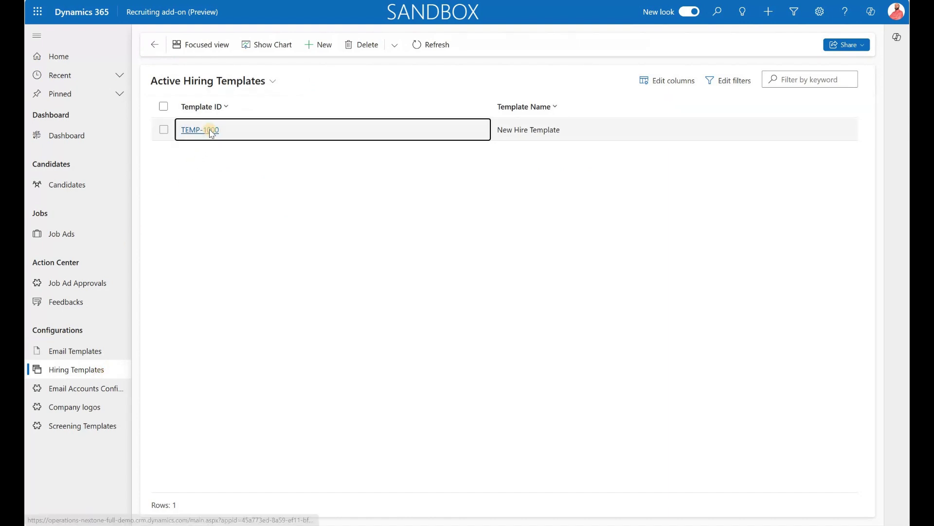
{"action": "left_click", "coordinate": [168, 312]}
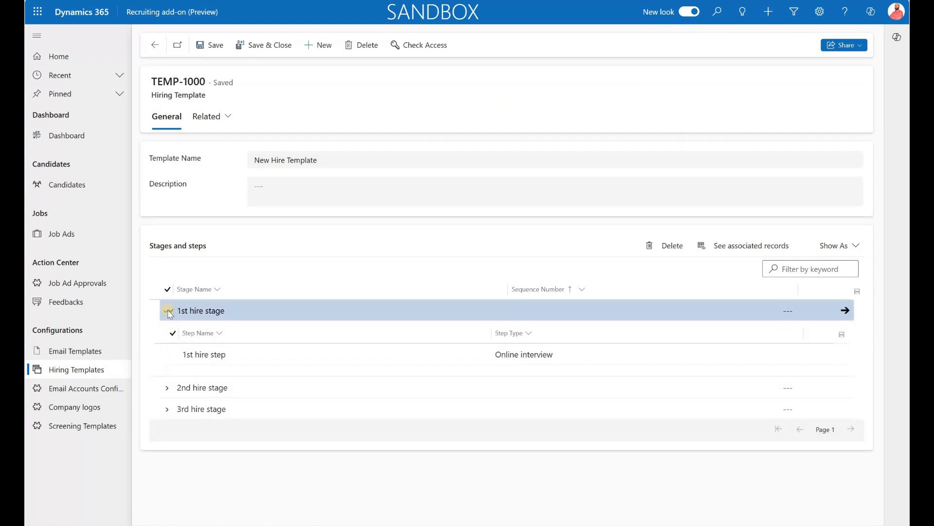
{"action": "left_click", "coordinate": [219, 352]}
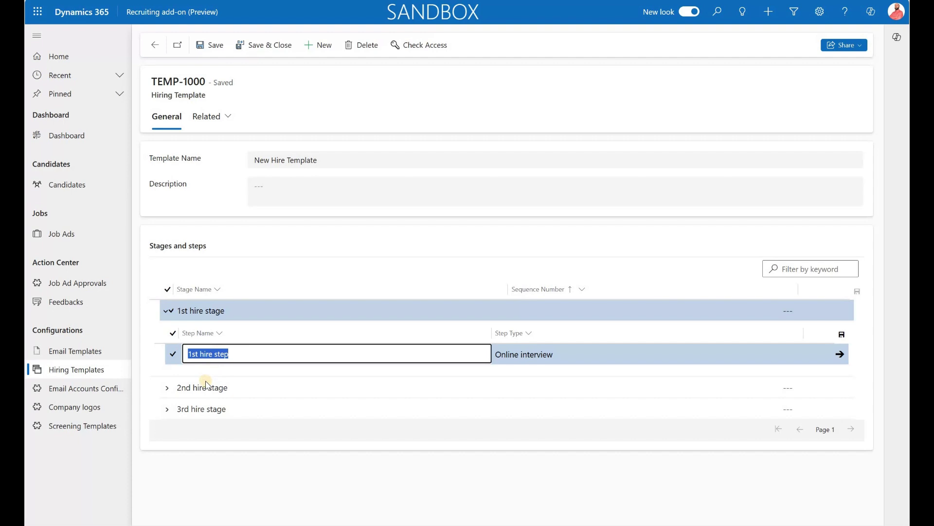
{"action": "left_click", "coordinate": [165, 391]}
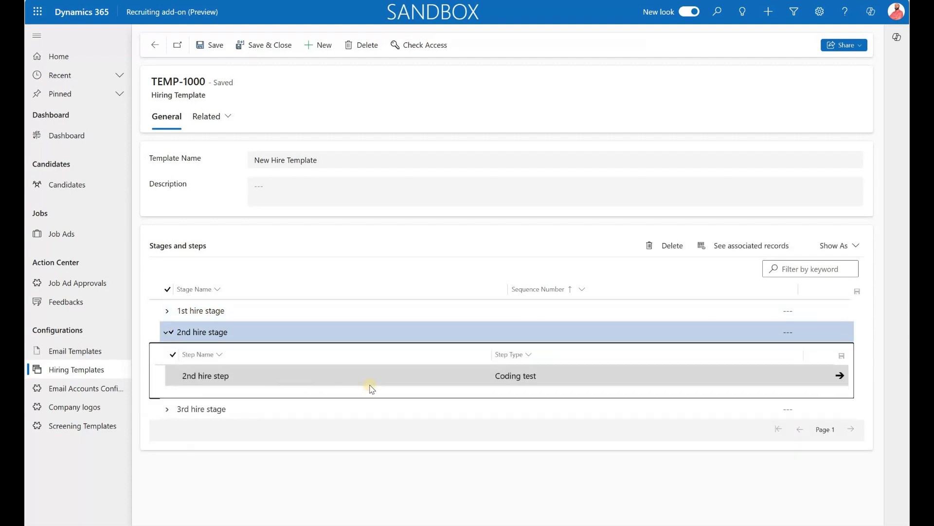
{"action": "left_click", "coordinate": [190, 410]}
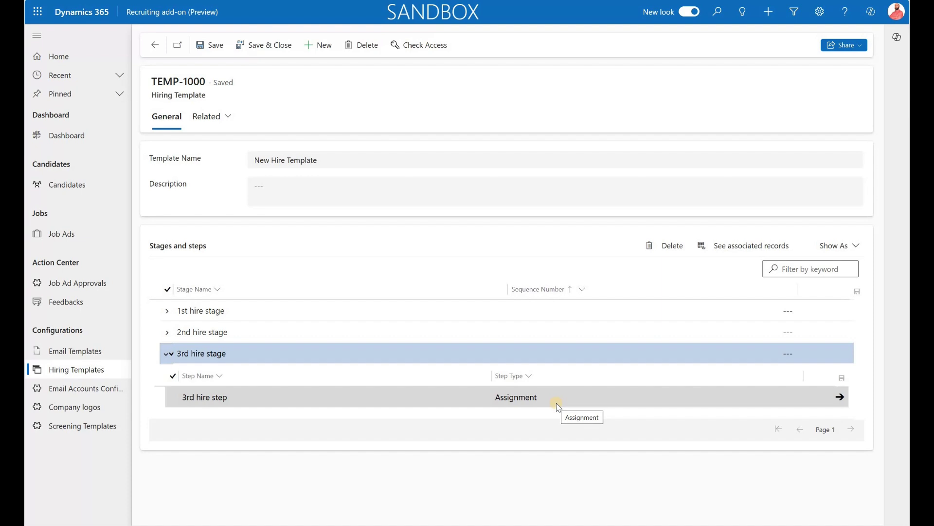
Open the Developer screening template and review its questions.
{"action": "left_click", "coordinate": [92, 426]}
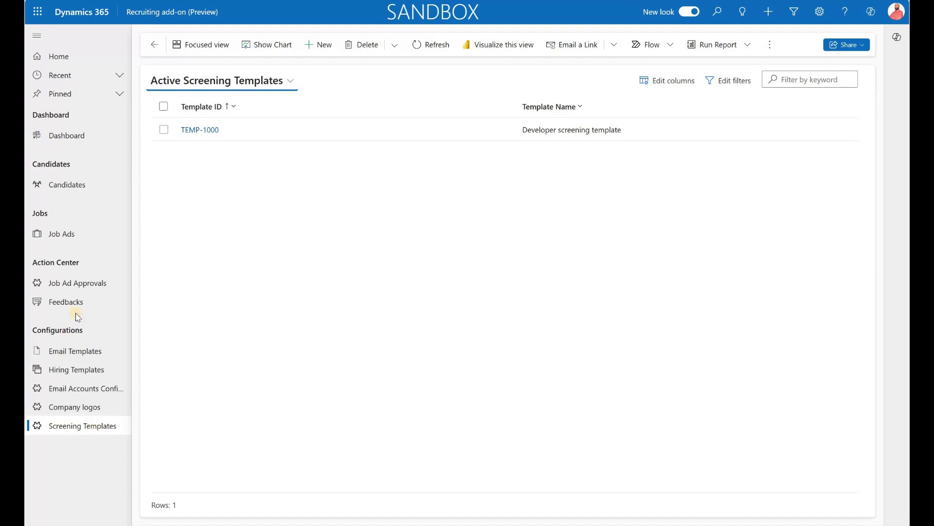
{"action": "left_click", "coordinate": [202, 135]}
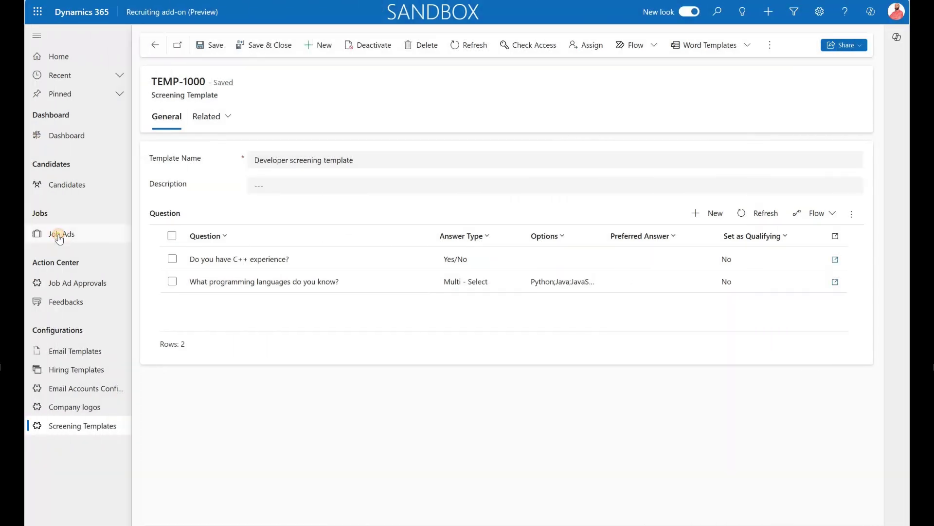
Create and save a Senior Software Engineer job ad for company USMF in CAD, using the suggested values and filling in education requirements and description.
{"action": "left_click", "coordinate": [59, 236]}
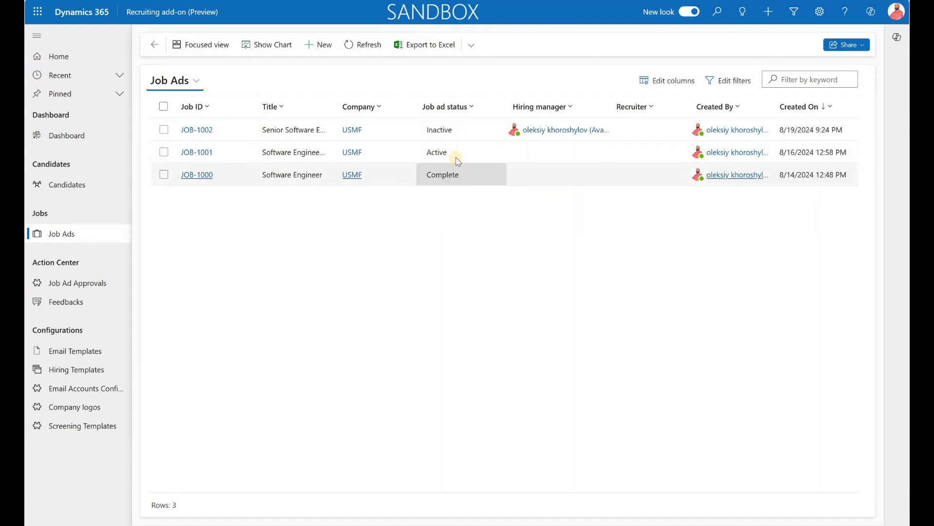
{"action": "left_click", "coordinate": [315, 44]}
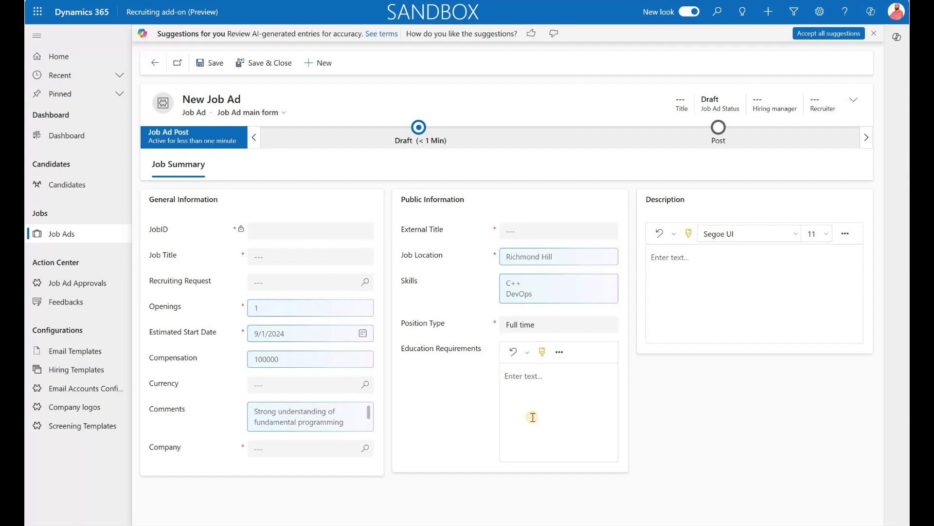
{"action": "left_click", "coordinate": [312, 448]}
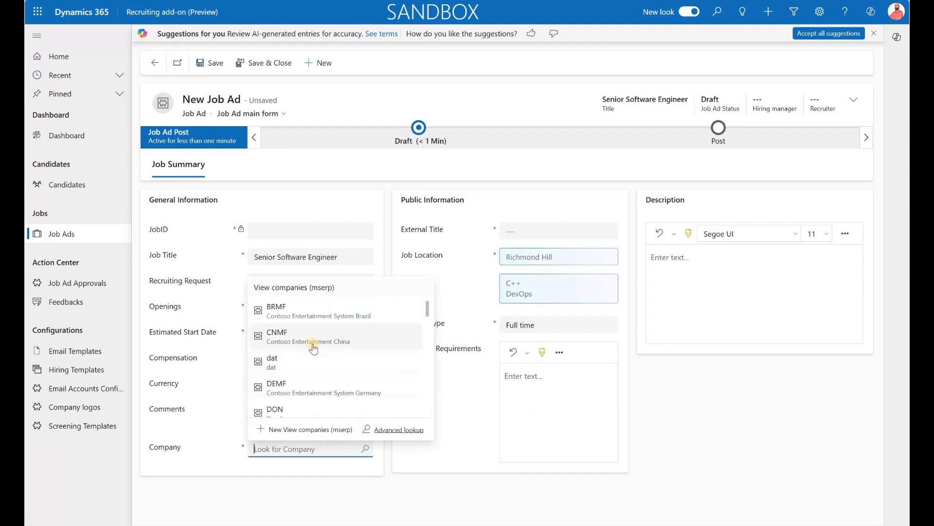
{"action": "scroll", "coordinate": [313, 347], "scroll_direction": "down", "scroll_amount": 10}
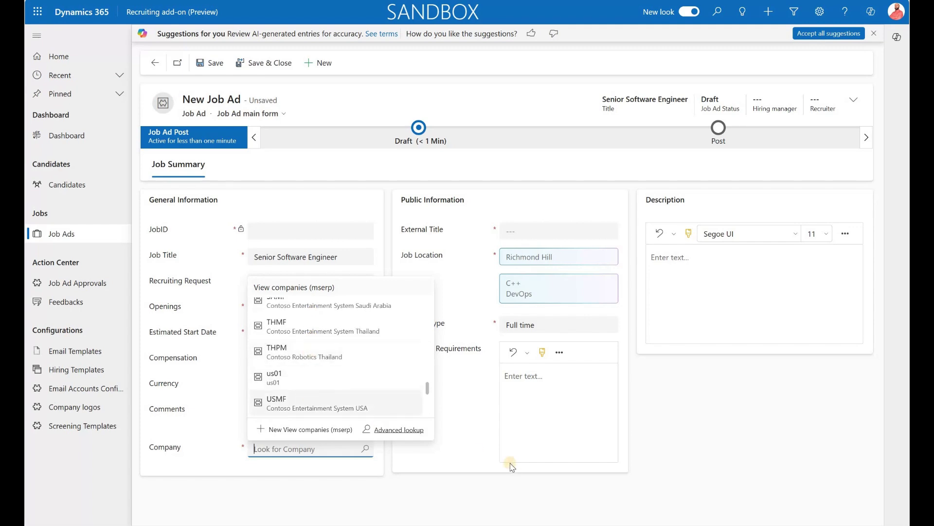
{"action": "key", "text": "Return"}
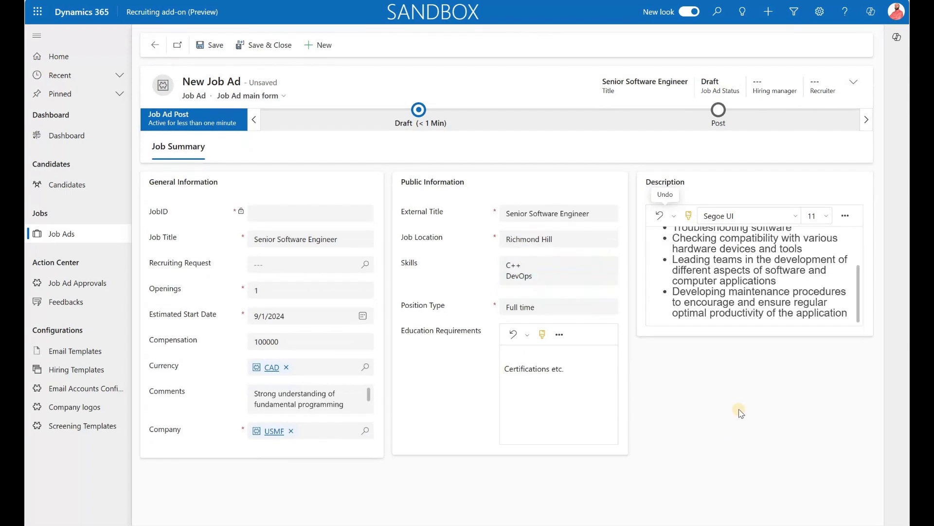
{"action": "left_click", "coordinate": [209, 45]}
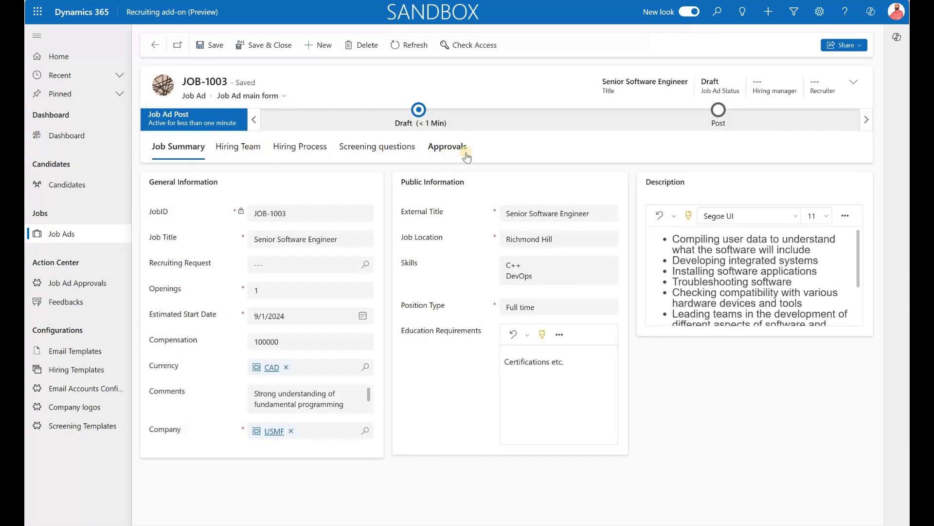
Add a hiring team member to the job ad as the primary Hiring Manager and save the entry.
{"action": "left_click", "coordinate": [239, 147]}
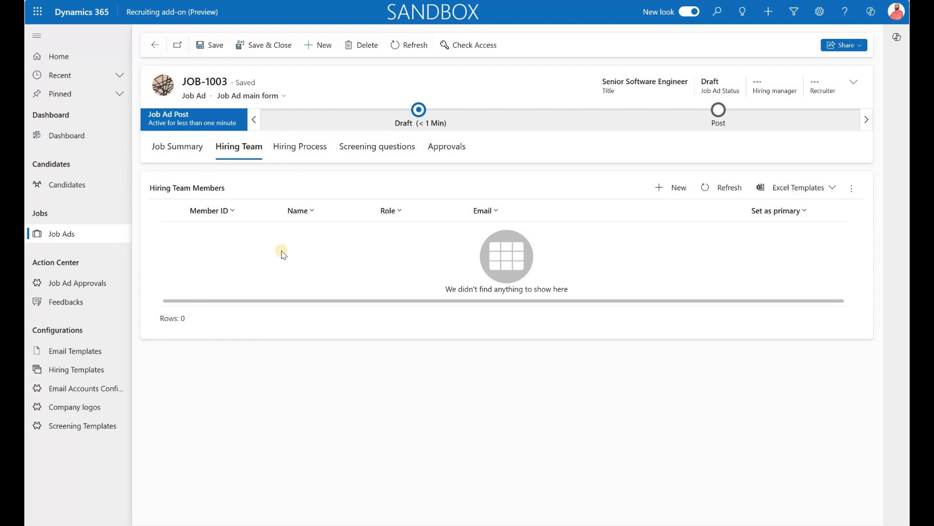
{"action": "left_click", "coordinate": [669, 196]}
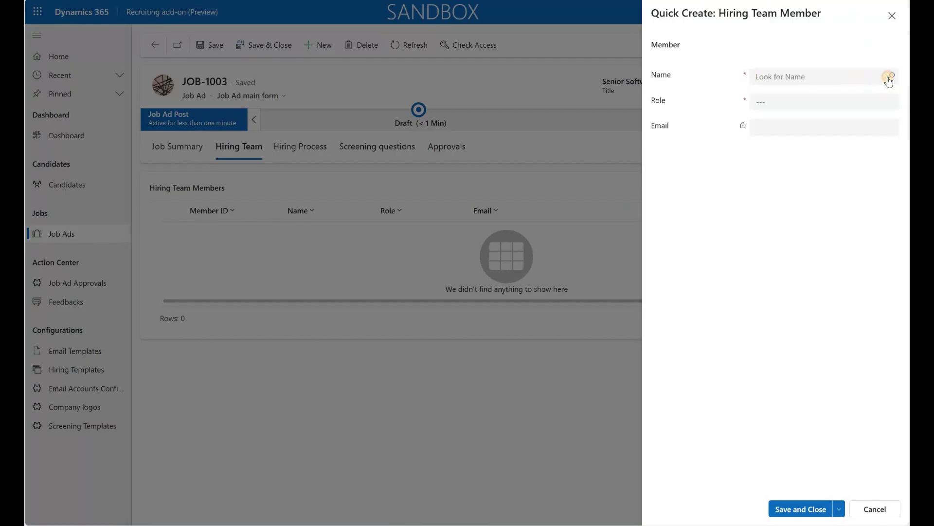
{"action": "left_click", "coordinate": [889, 77]}
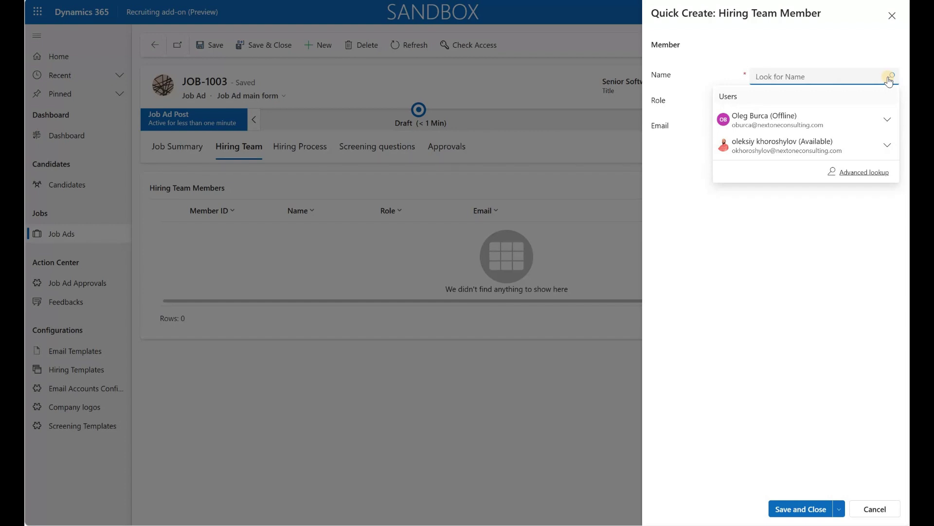
{"action": "left_click", "coordinate": [808, 145]}
{"action": "left_click", "coordinate": [833, 103]}
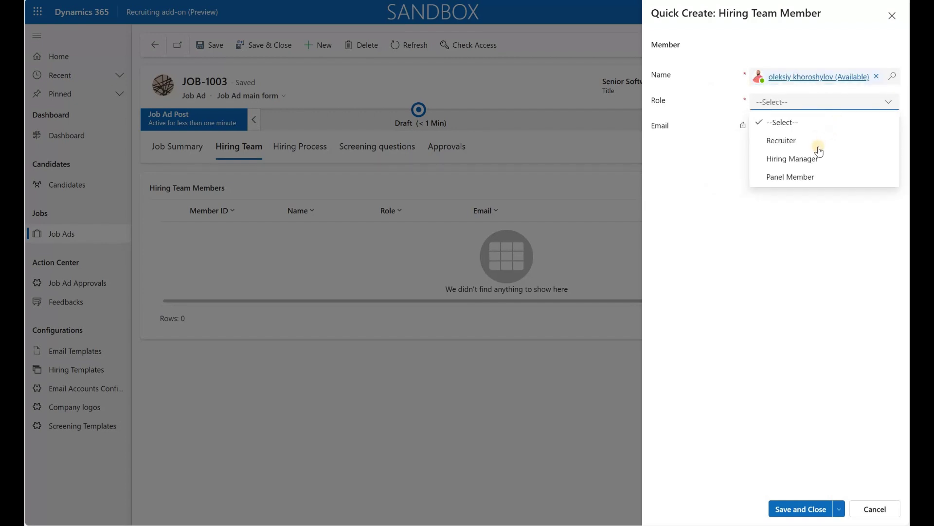
{"action": "left_click", "coordinate": [817, 163]}
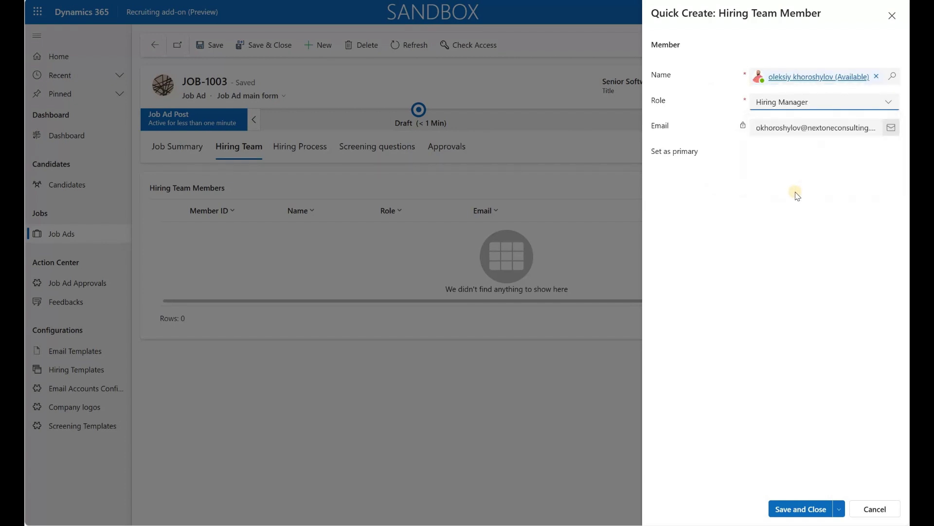
{"action": "left_click", "coordinate": [760, 155]}
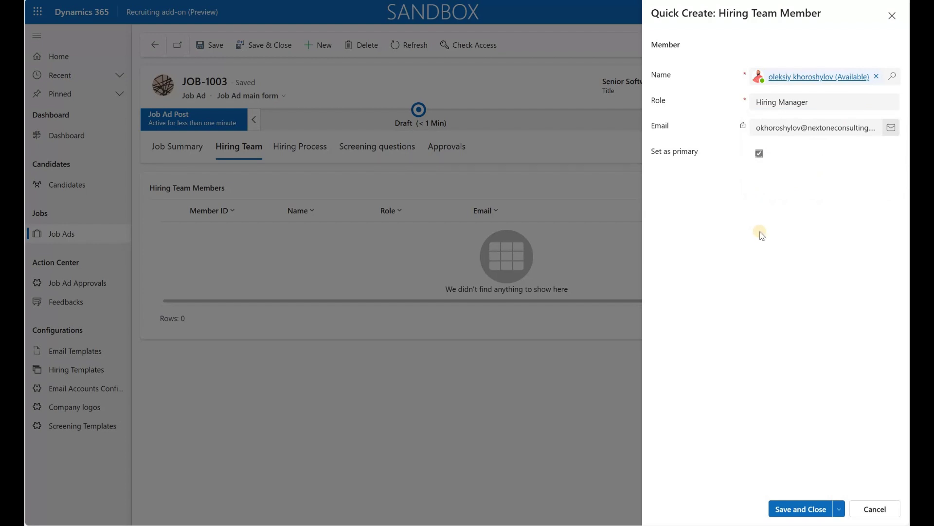
{"action": "left_click", "coordinate": [893, 103]}
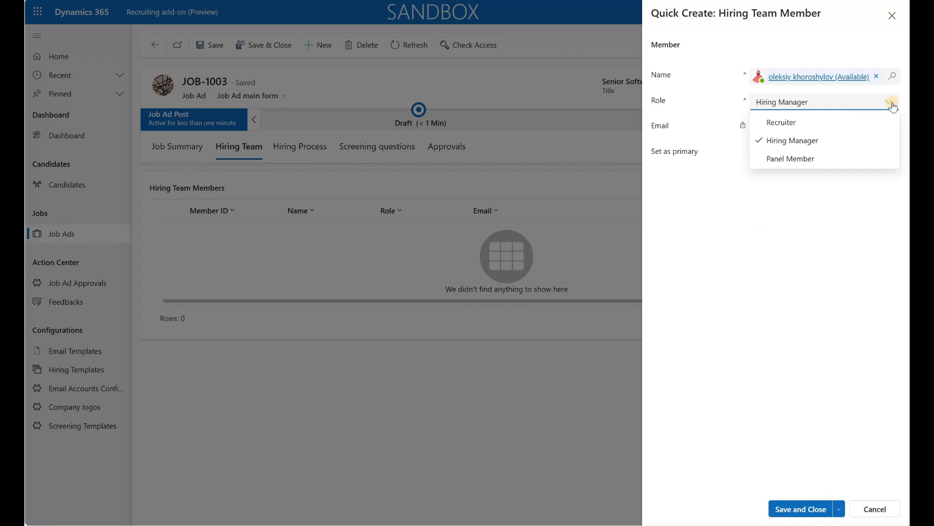
{"action": "left_click", "coordinate": [730, 360]}
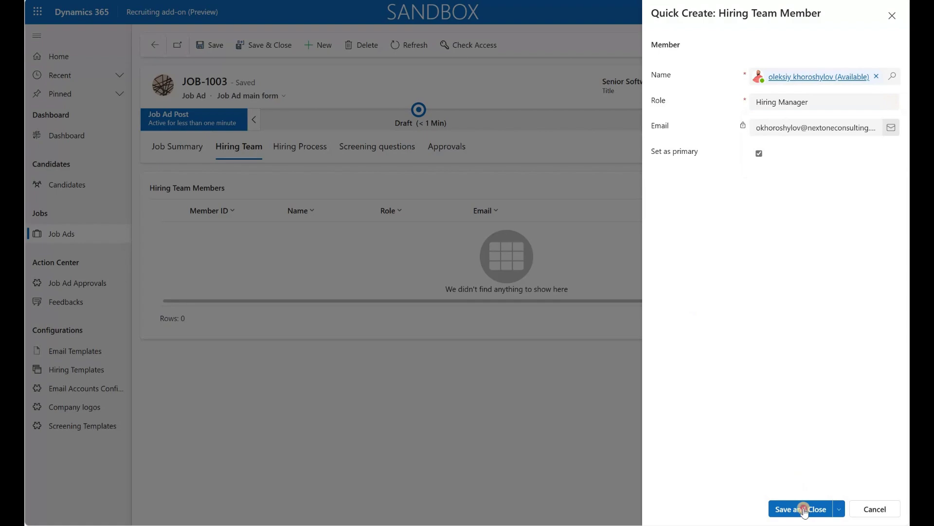
{"action": "left_click", "coordinate": [803, 509]}
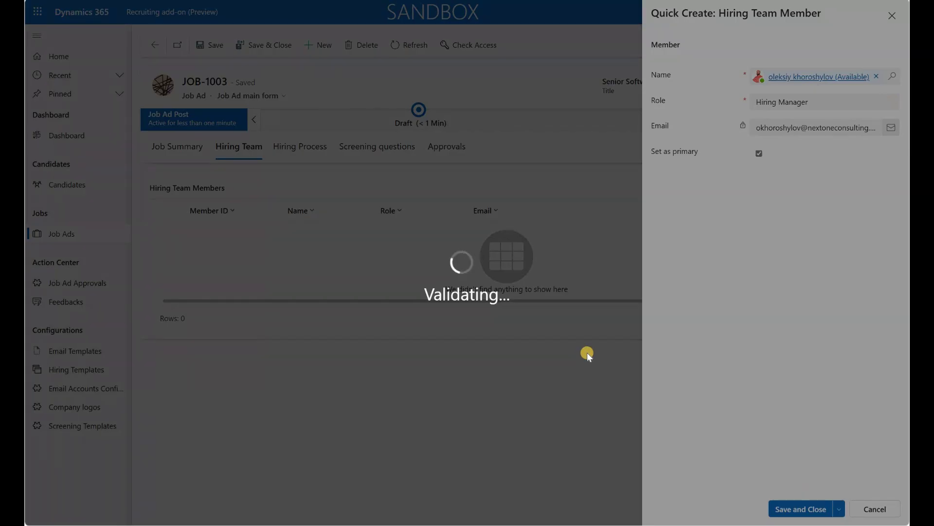
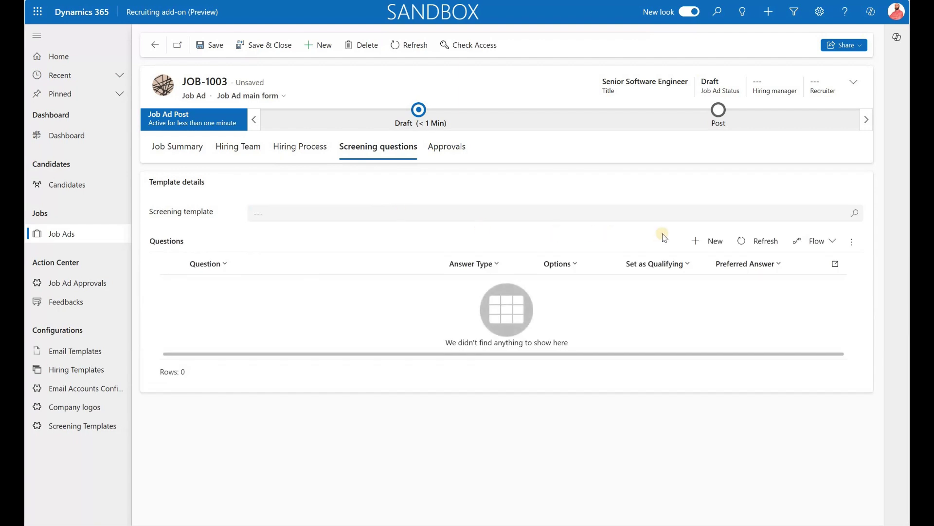
Assign screening template TEMP-1000 to the job ad's screening questions.
{"action": "left_click", "coordinate": [859, 214]}
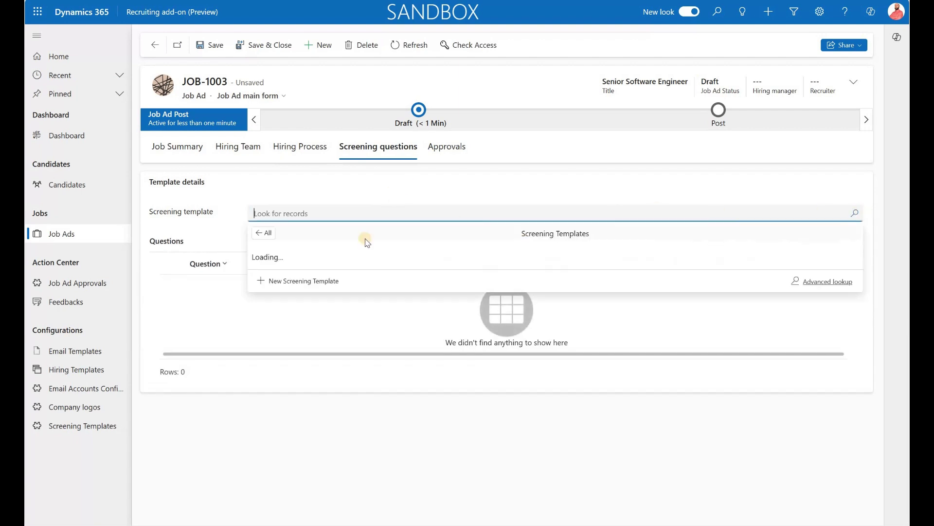
{"action": "left_click", "coordinate": [308, 257]}
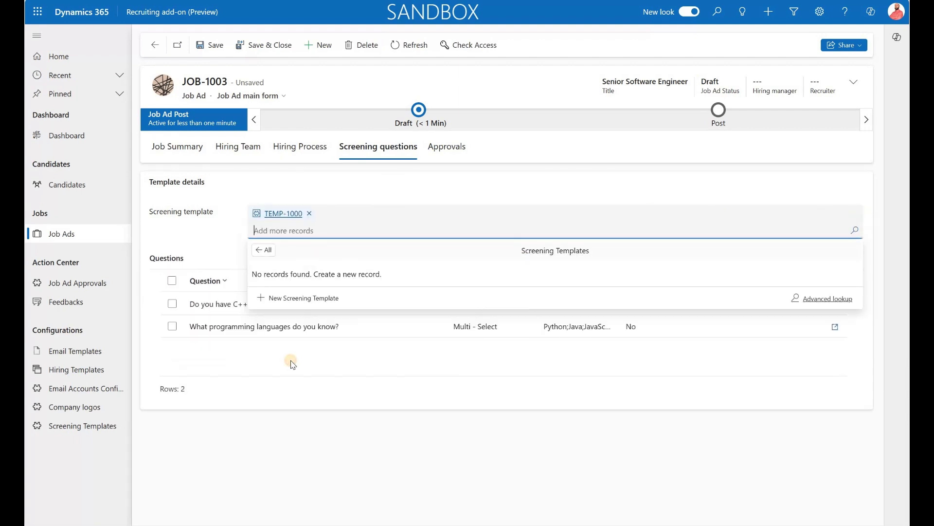
{"action": "left_click", "coordinate": [292, 364]}
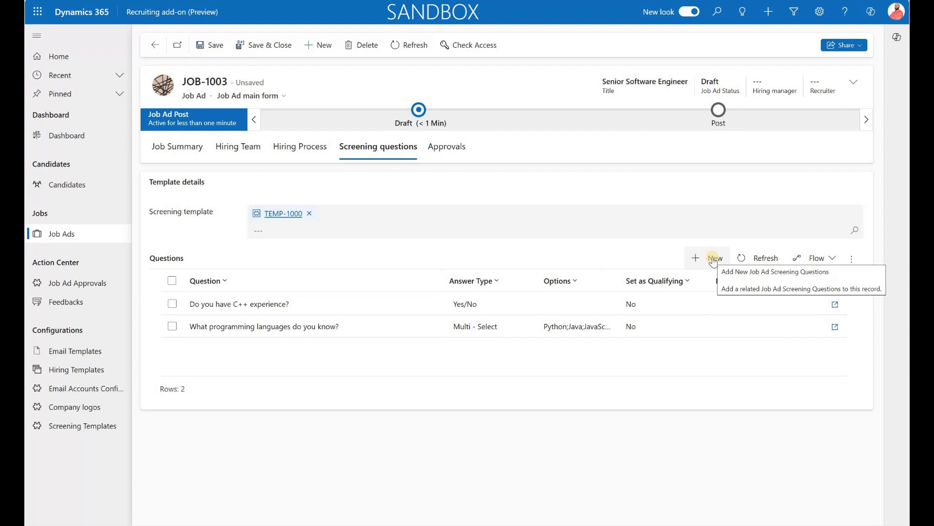
{"action": "left_click", "coordinate": [448, 146]}
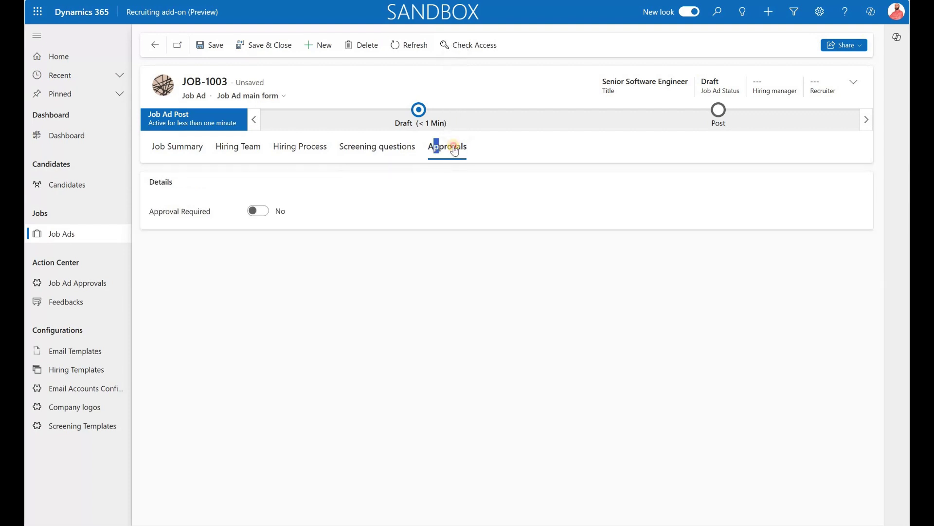
{"action": "left_click", "coordinate": [262, 211]}
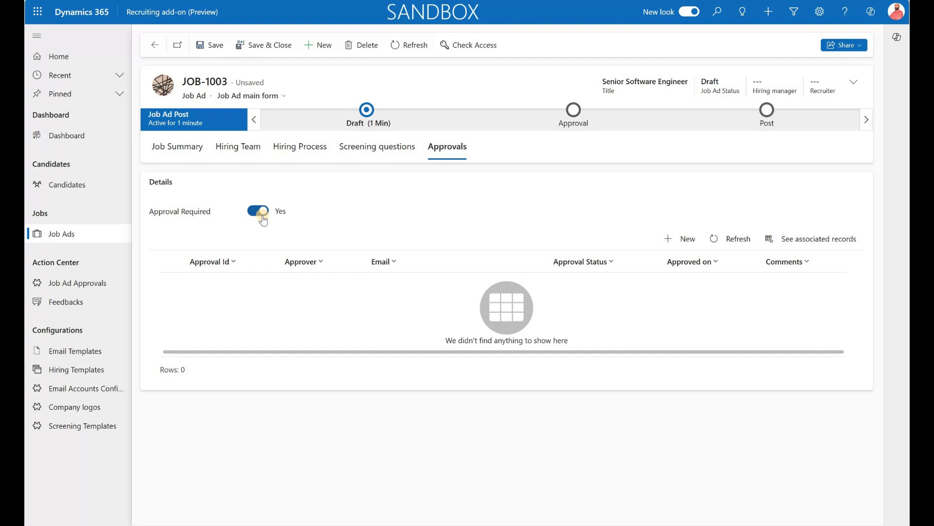
{"action": "left_click", "coordinate": [692, 240]}
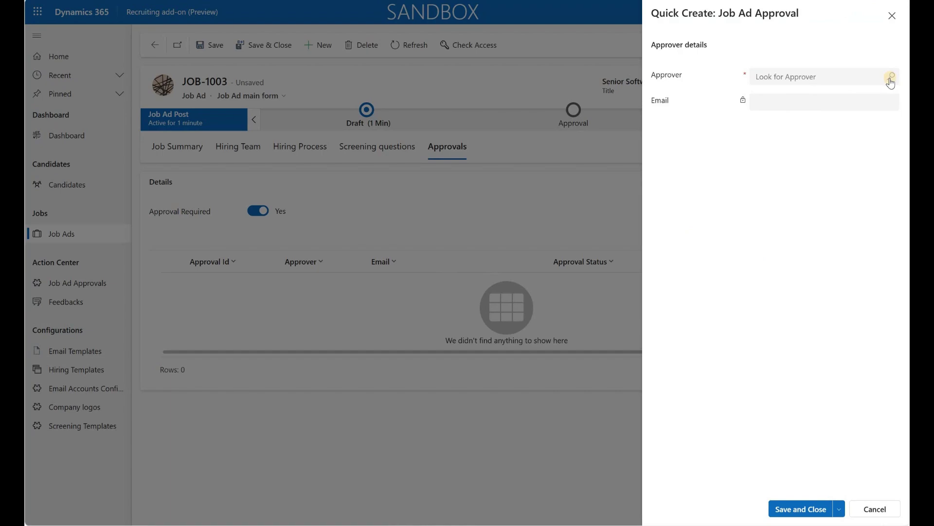
{"action": "left_click", "coordinate": [875, 509]}
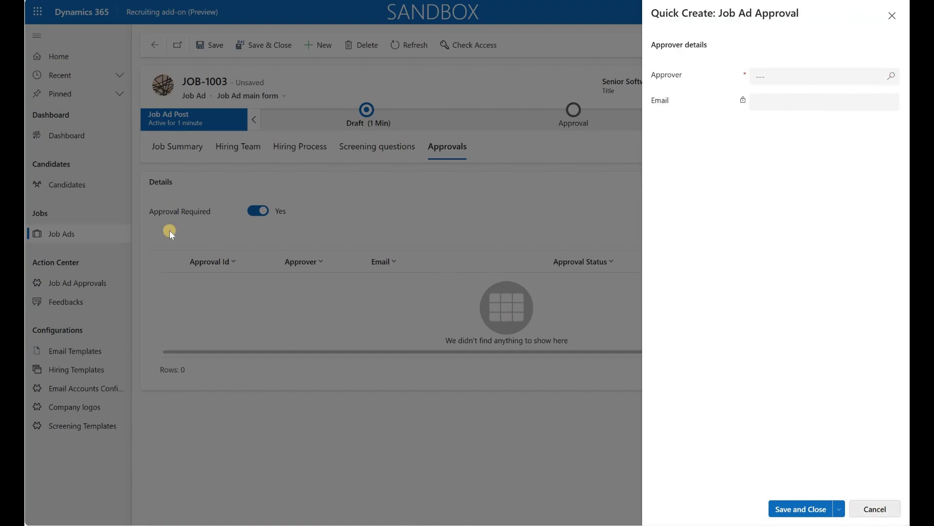
{"action": "left_click", "coordinate": [260, 213]}
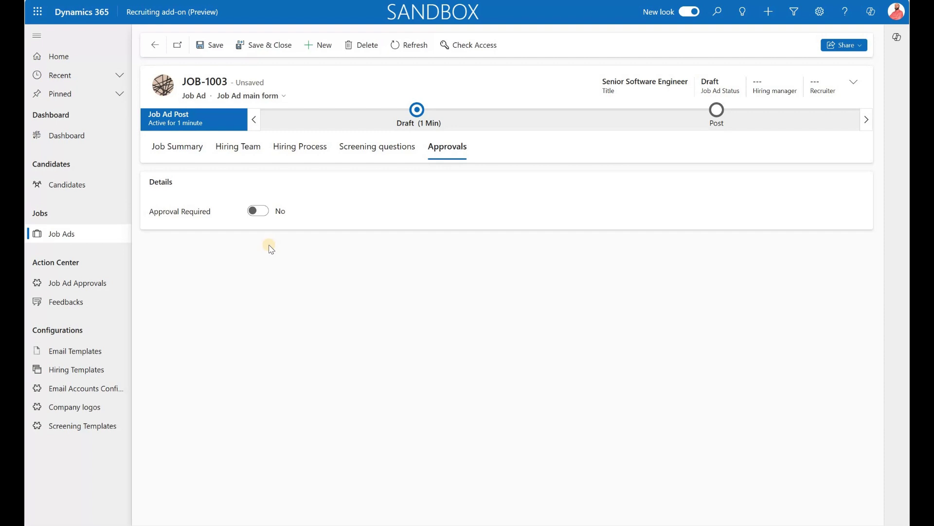
Save the job ad, set its Job Ad Status to Active, and save and close the record.
{"action": "left_click", "coordinate": [212, 46]}
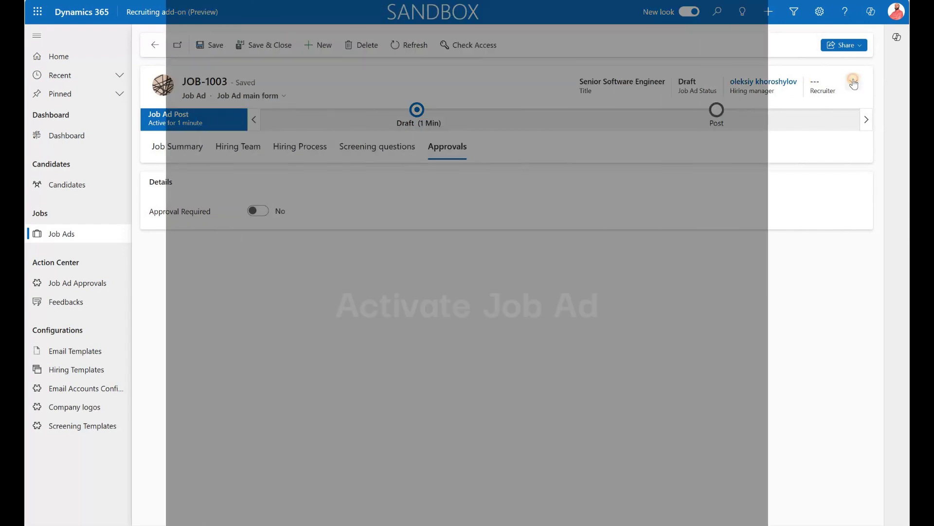
{"action": "left_click", "coordinate": [854, 83]}
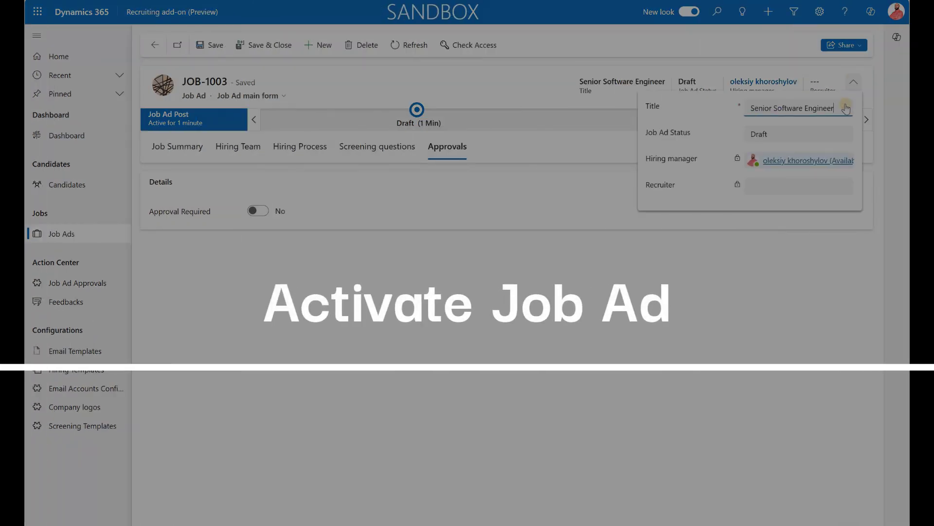
{"action": "left_click", "coordinate": [845, 132]}
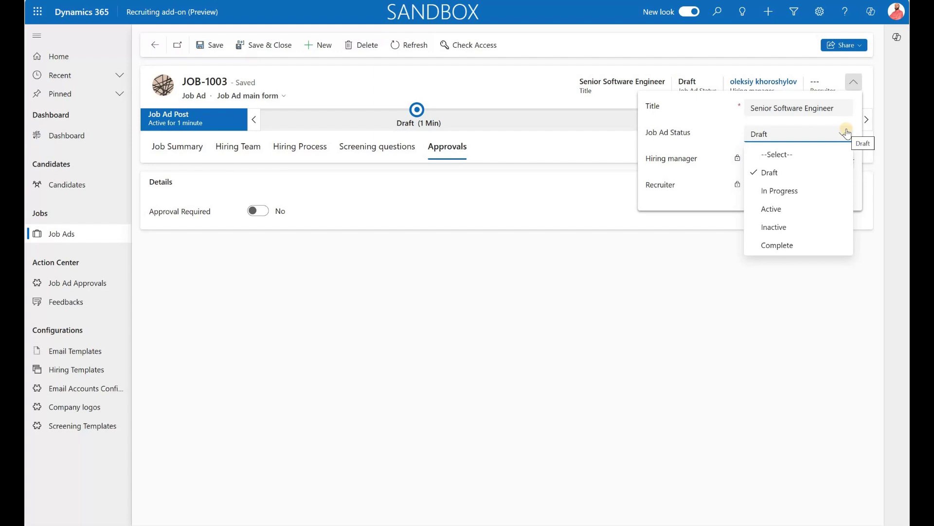
{"action": "left_click", "coordinate": [815, 208]}
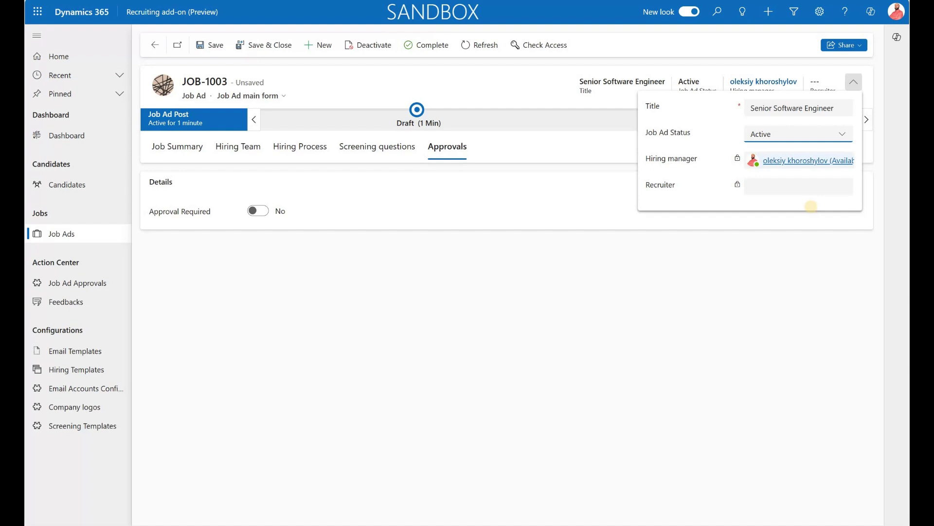
{"action": "left_click", "coordinate": [273, 44]}
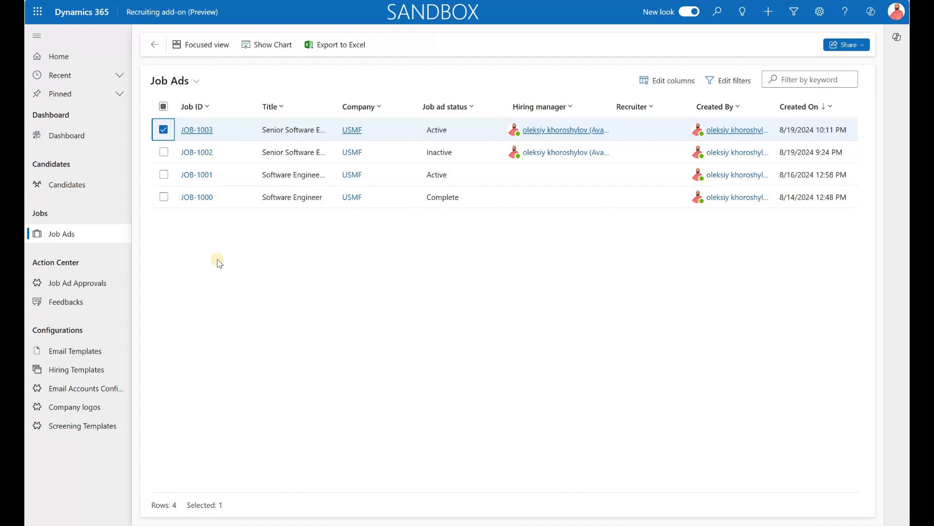
Switch to Power Pages and copy the web address of the Careers (Nextone HR) site from the active sites.
{"action": "key", "text": "alt+Tab"}
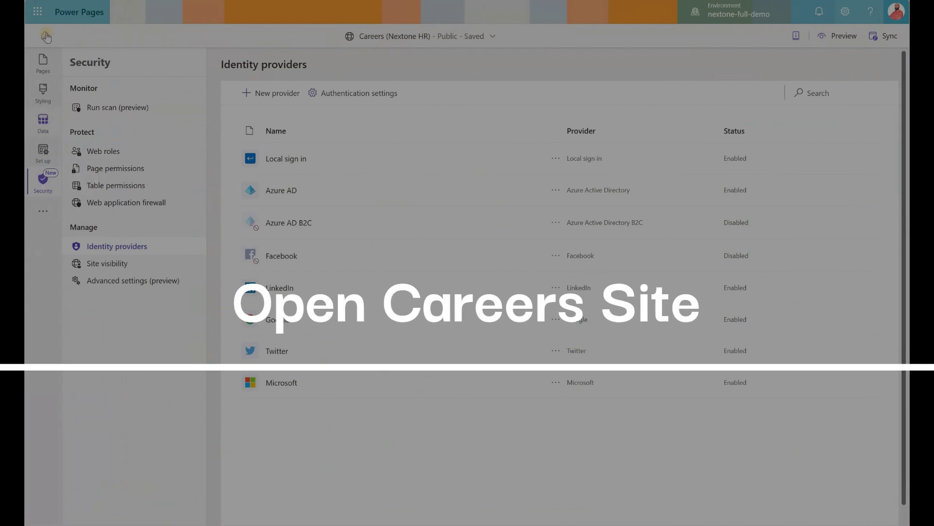
{"action": "left_click", "coordinate": [45, 37]}
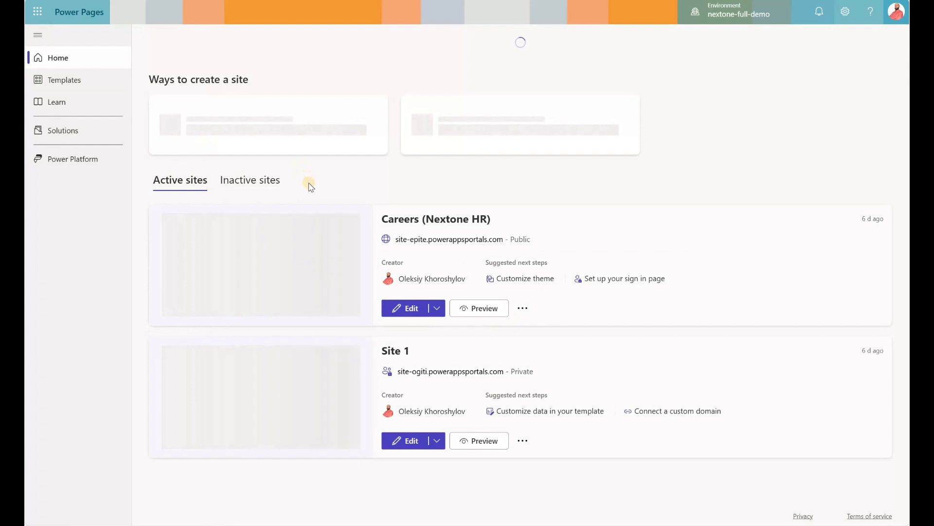
{"action": "scroll", "coordinate": [479, 278], "scroll_direction": "down", "scroll_amount": 1}
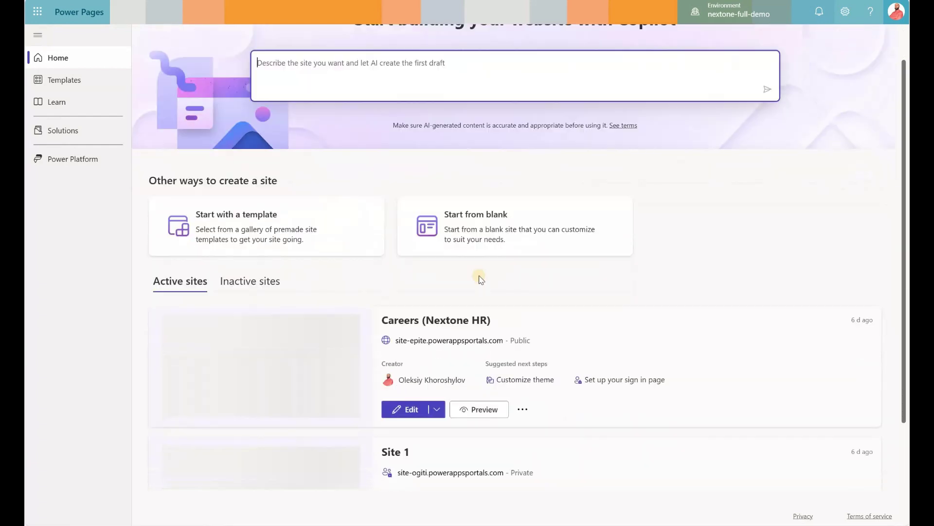
{"action": "scroll", "coordinate": [479, 279], "scroll_direction": "down", "scroll_amount": 2}
{"action": "left_click_drag", "start_coordinate": [507, 261], "coordinate": [395, 261]}
{"action": "key", "text": "ctrl+c"}
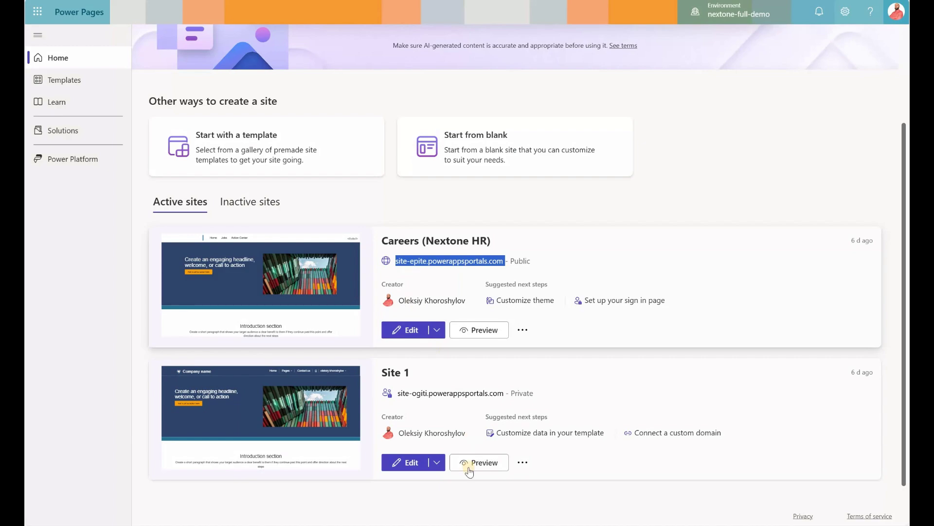
Open the copied careers site address in a new incognito browser window.
{"action": "key", "text": "ctrl+shift+n"}
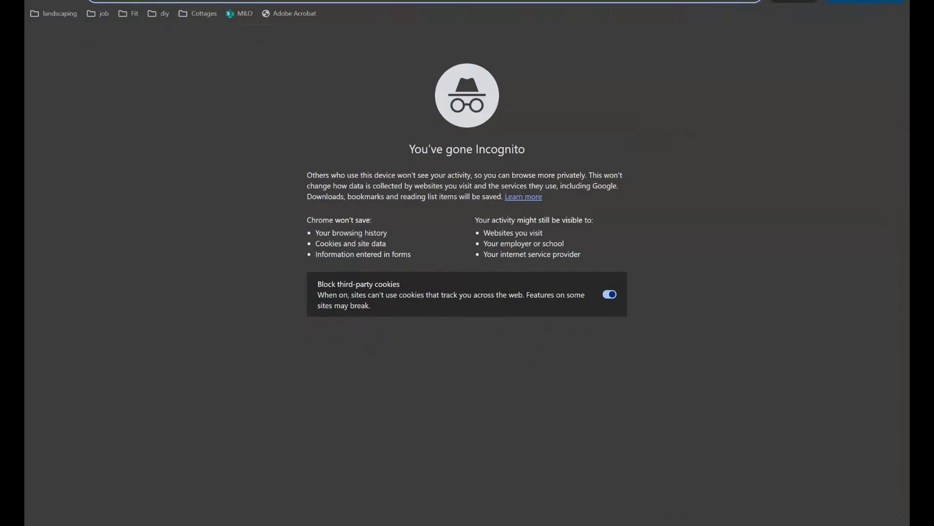
{"action": "key", "text": "ctrl+v"}
{"action": "key", "text": "Return"}
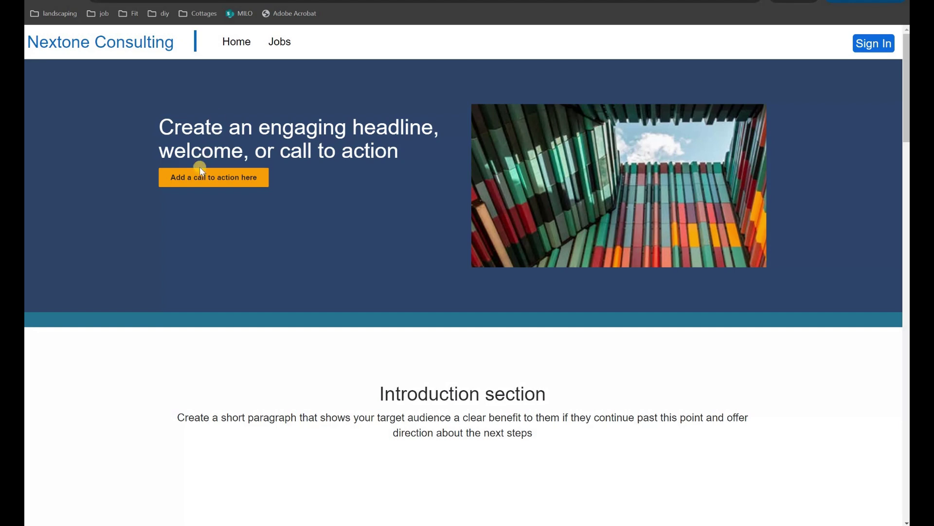
Look through the careers site's home page and open the Senior Software Engineer posting from its job list.
{"action": "scroll", "coordinate": [199, 166], "scroll_direction": "down", "scroll_amount": 7}
{"action": "scroll", "coordinate": [200, 168], "scroll_direction": "up", "scroll_amount": 3}
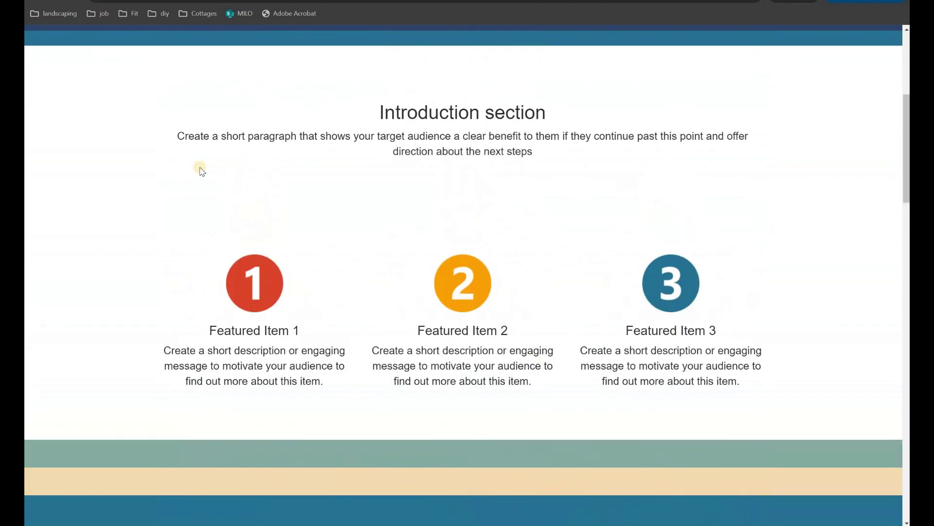
{"action": "scroll", "coordinate": [200, 169], "scroll_direction": "down", "scroll_amount": 6}
{"action": "scroll", "coordinate": [200, 168], "scroll_direction": "down", "scroll_amount": 3}
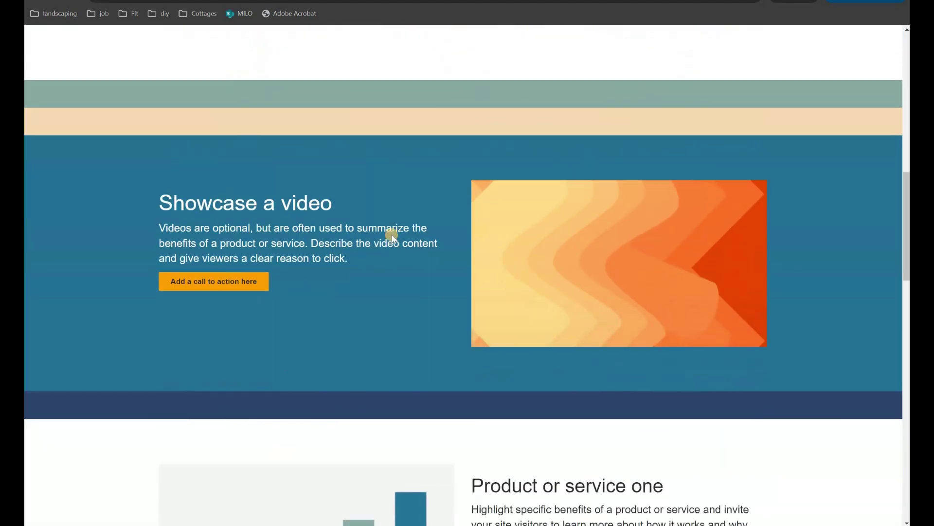
{"action": "scroll", "coordinate": [390, 244], "scroll_direction": "down", "scroll_amount": 4}
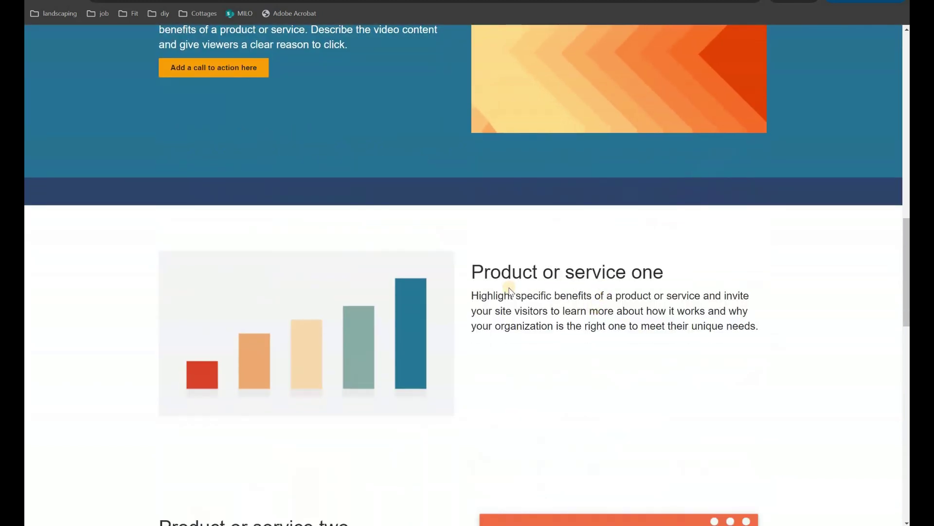
{"action": "scroll", "coordinate": [508, 289], "scroll_direction": "down", "scroll_amount": 8}
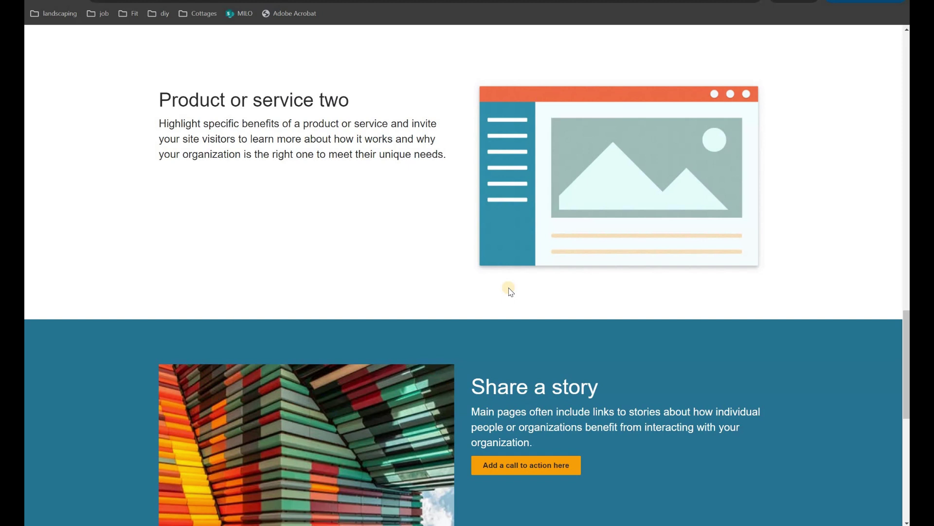
{"action": "scroll", "coordinate": [509, 291], "scroll_direction": "up", "scroll_amount": 20}
{"action": "left_click", "coordinate": [286, 44]}
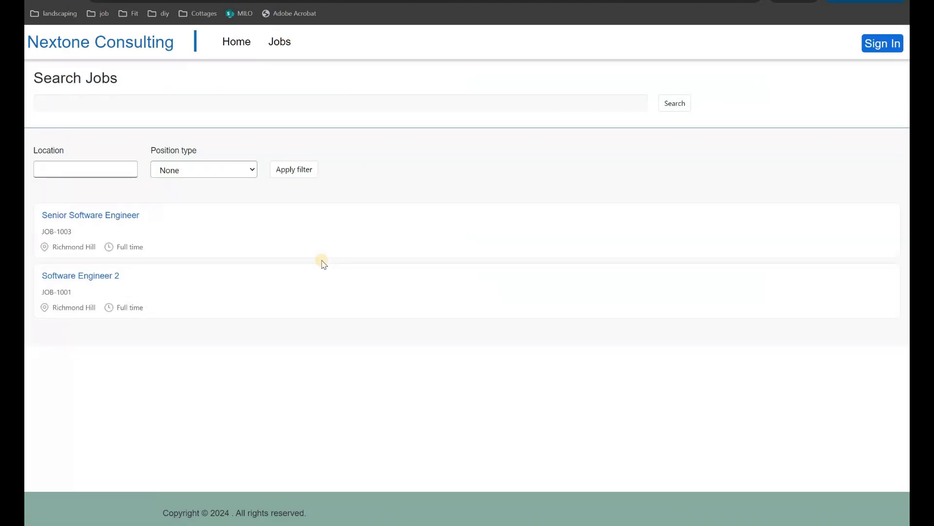
{"action": "left_click", "coordinate": [103, 219]}
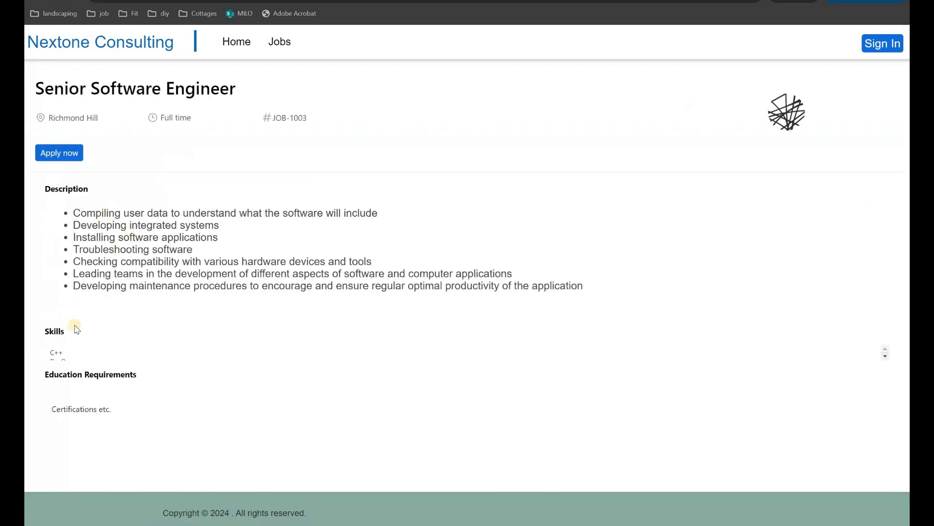
Look through the skills listed in the Senior Software Engineer posting.
{"action": "left_click", "coordinate": [886, 357]}
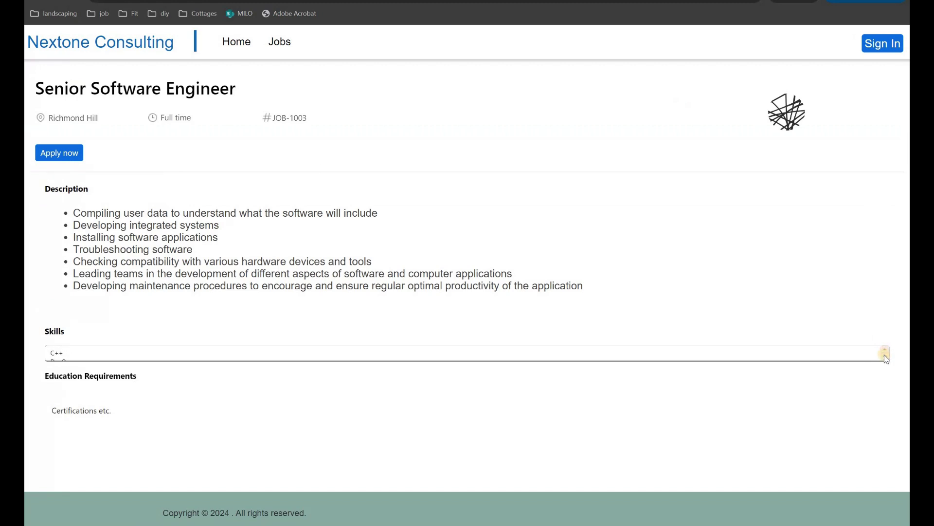
{"action": "left_click", "coordinate": [886, 355]}
{"action": "left_click", "coordinate": [885, 349]}
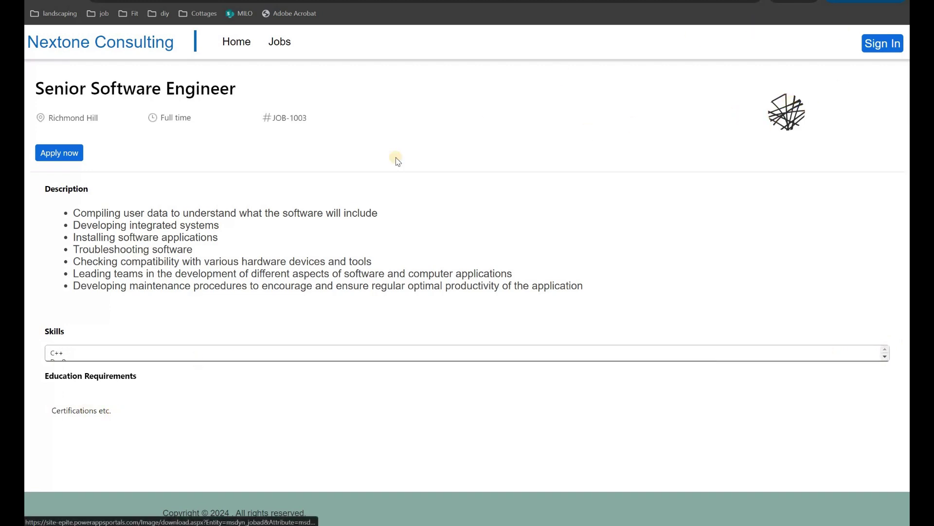
Start the job application, agree to the privacy policy, and create a candidate account with an email, username and password.
{"action": "left_click", "coordinate": [47, 159]}
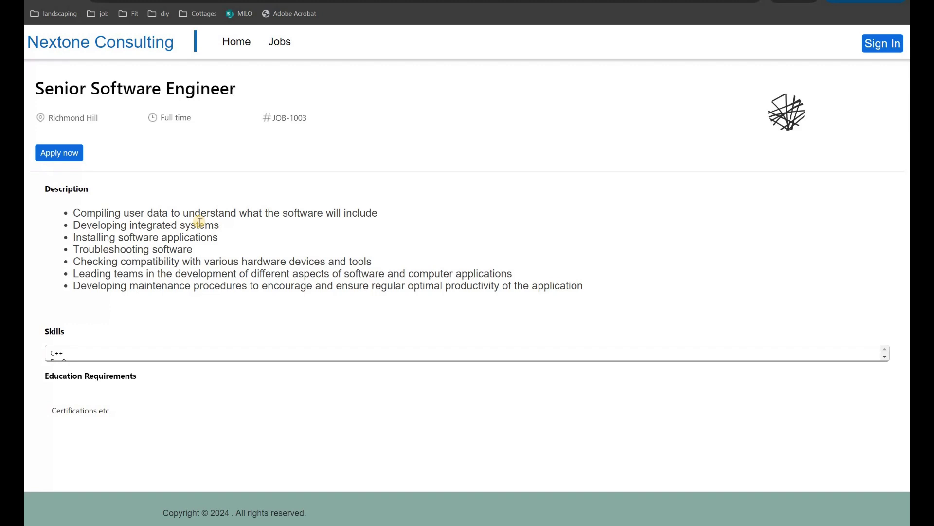
{"action": "left_click", "coordinate": [43, 159]}
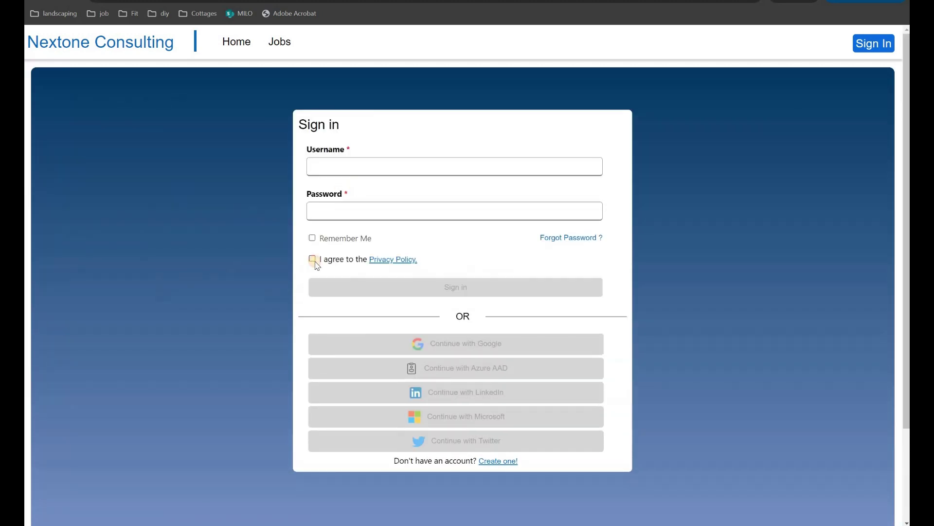
{"action": "left_click", "coordinate": [312, 259]}
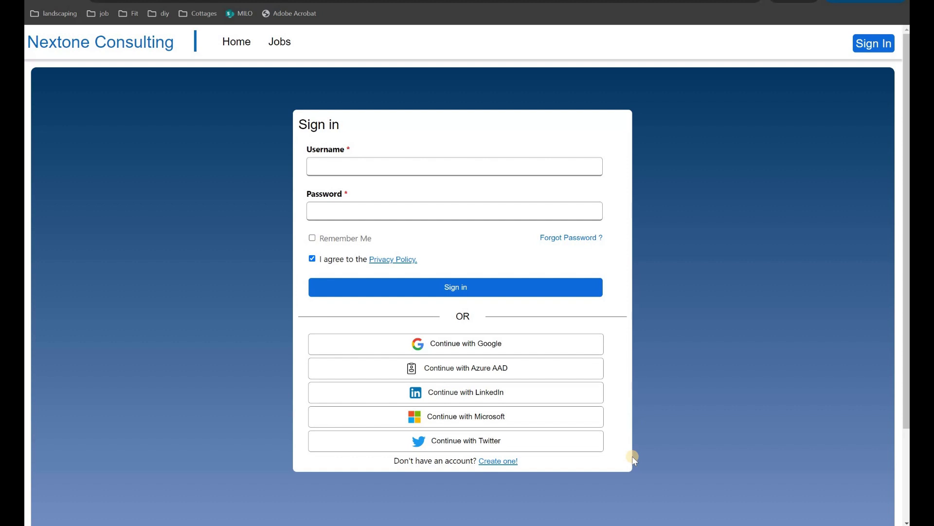
{"action": "left_click", "coordinate": [503, 471]}
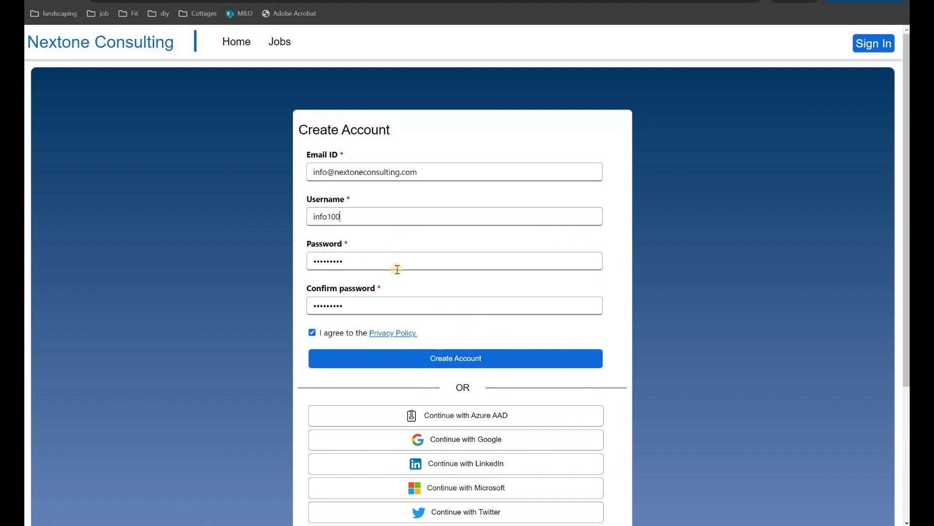
{"action": "left_click", "coordinate": [330, 359]}
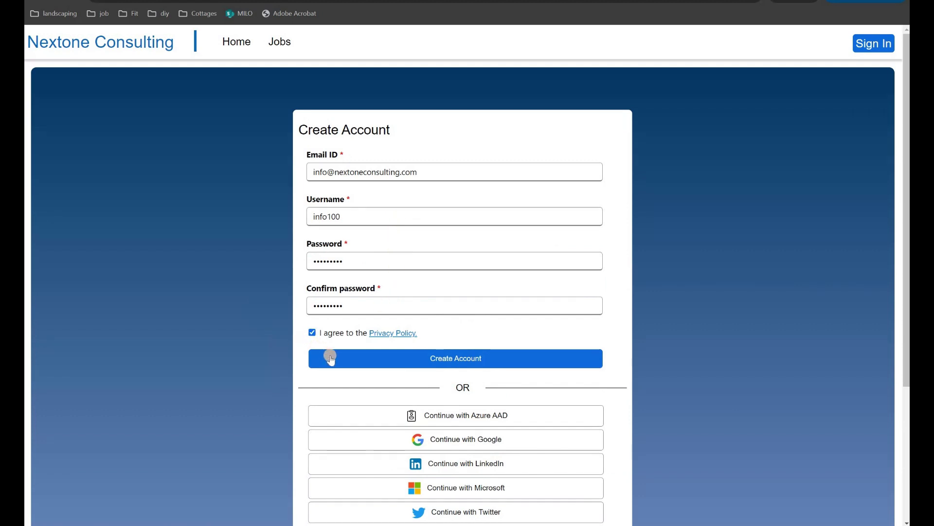
{"action": "left_click", "coordinate": [465, 357]}
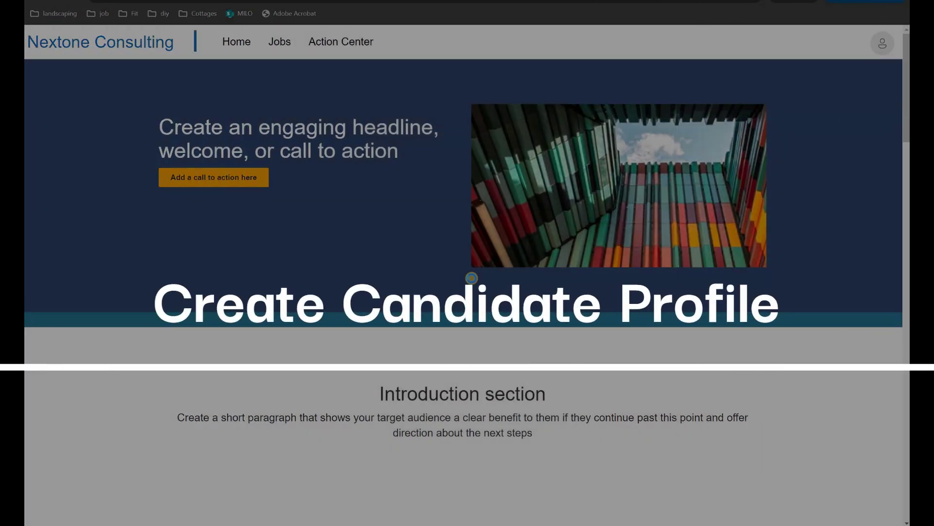
Start a candidate profile and complete the personal details with the address, 10 years of experience and the 50 - 60% option.
{"action": "left_click", "coordinate": [883, 43]}
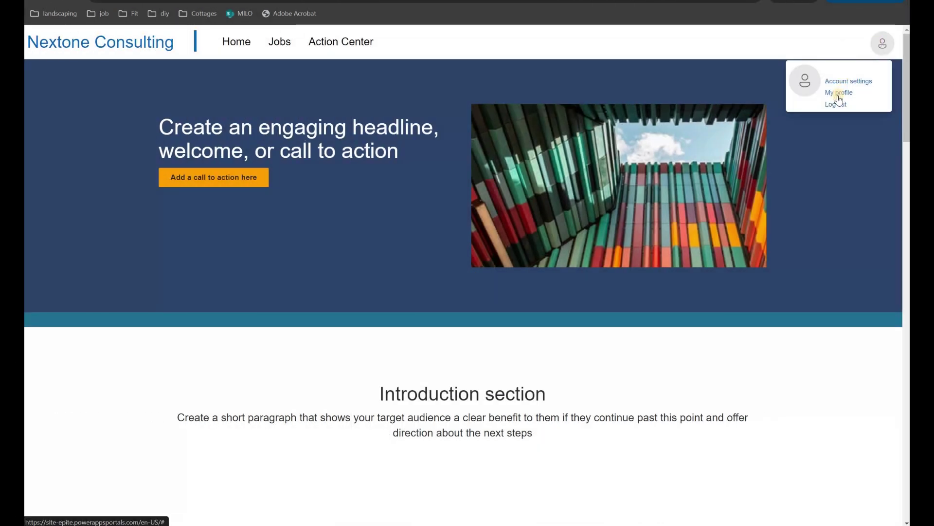
{"action": "left_click", "coordinate": [839, 93]}
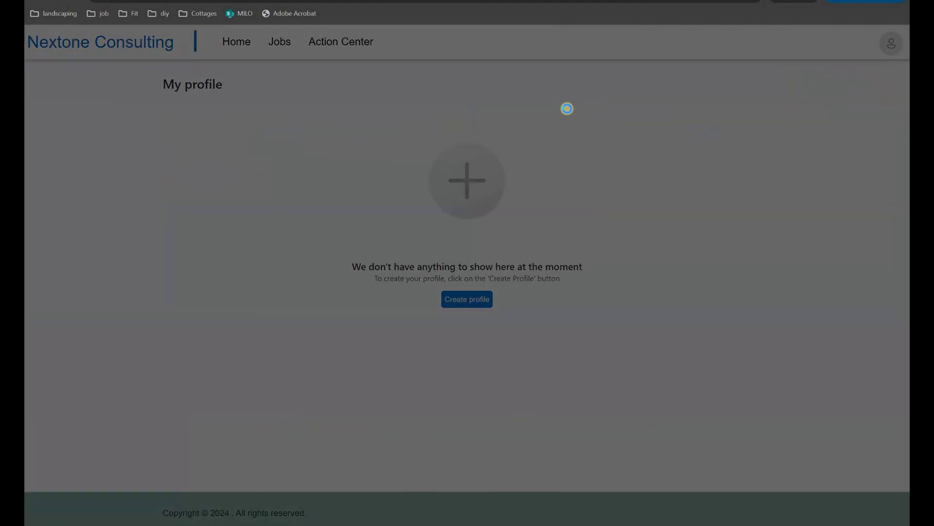
{"action": "left_click", "coordinate": [465, 300]}
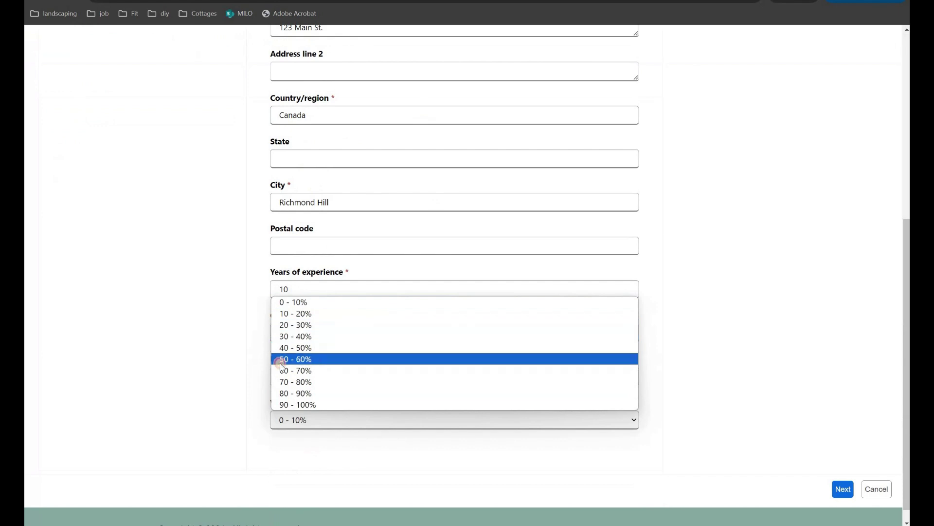
{"action": "left_click", "coordinate": [281, 359]}
{"action": "left_click", "coordinate": [843, 489]}
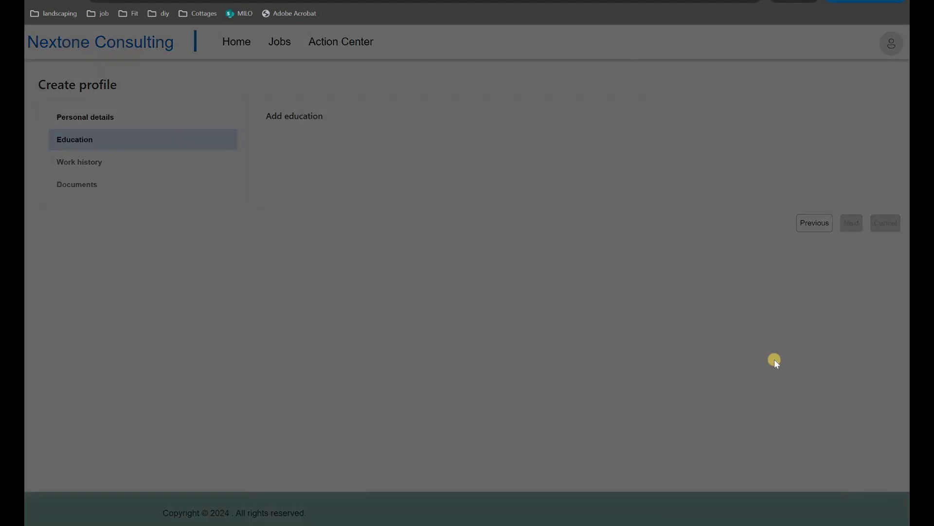
Add and save an education entry for Test University, Master (or equivalent), from 7/28/2024 to 7/29/2024.
{"action": "left_click", "coordinate": [645, 184]}
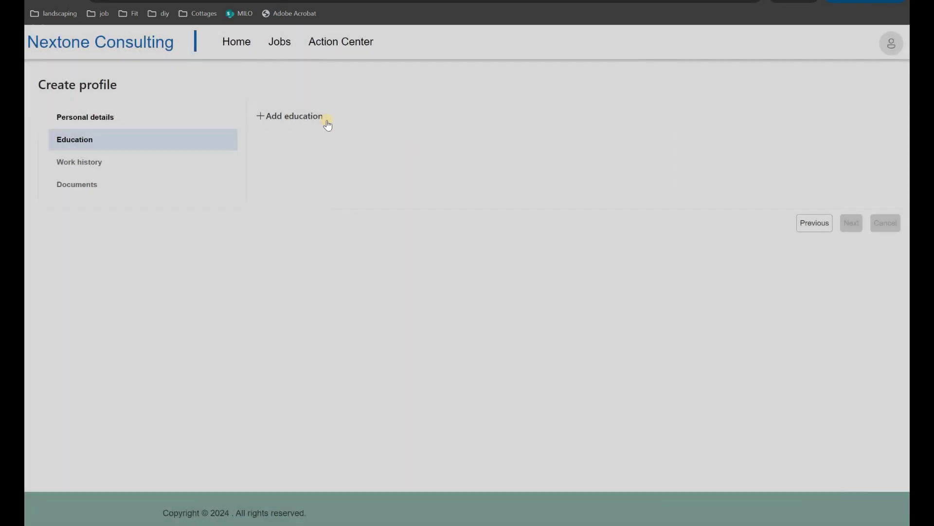
{"action": "left_click", "coordinate": [295, 117]}
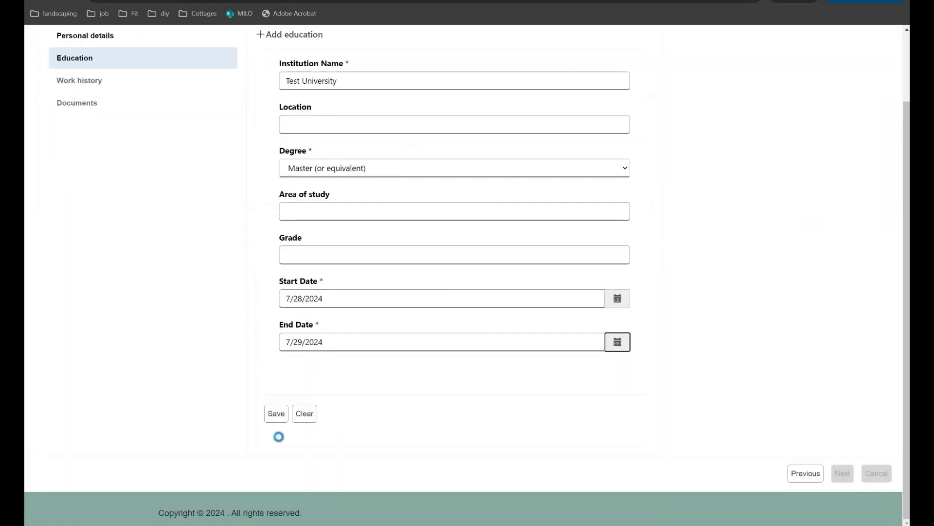
{"action": "left_click", "coordinate": [276, 414]}
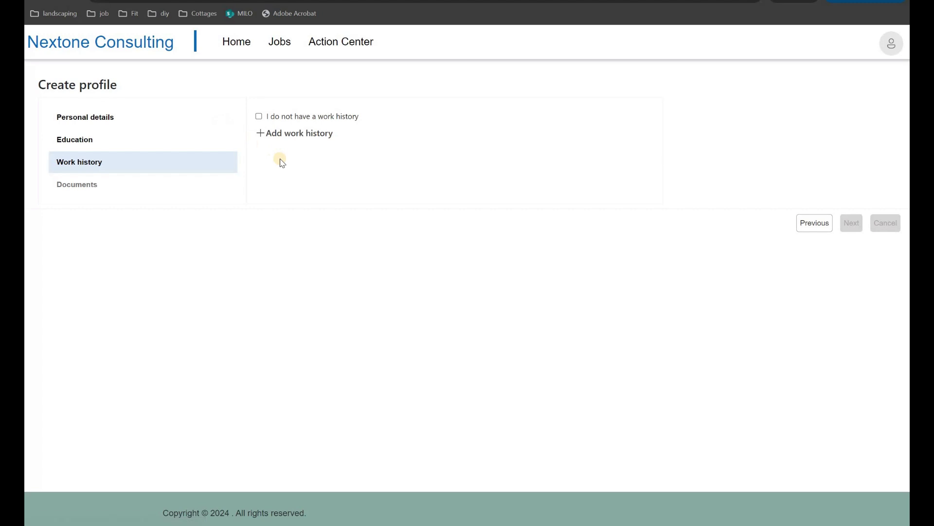
Declare no work history, attach PXL_20240627_155620403.jpg as the resume, and submit the profile.
{"action": "key", "text": "space"}
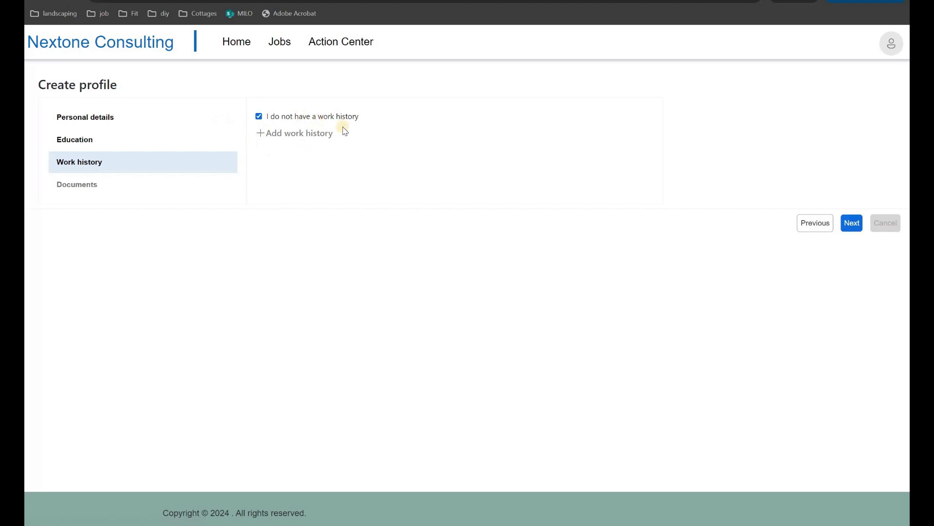
{"action": "left_click", "coordinate": [852, 222]}
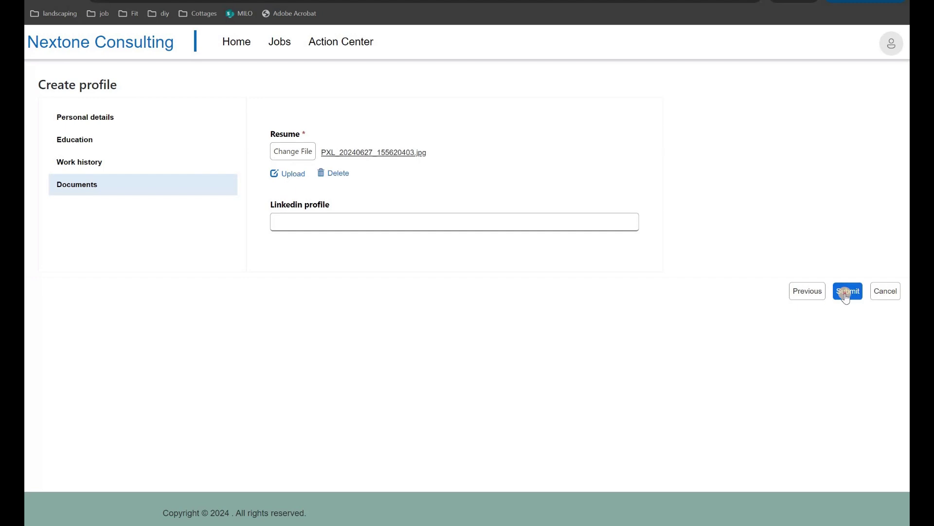
{"action": "left_click", "coordinate": [847, 291]}
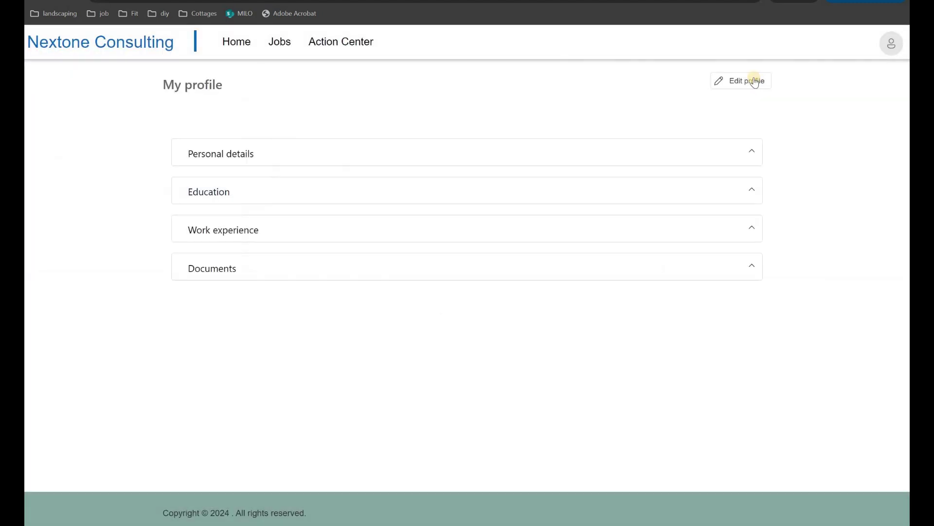
Apply for Senior Software Engineer, answering Yes to C++ experience and selecting C++ and Python, submit the answers, and open the Action Center.
{"action": "left_click", "coordinate": [281, 48]}
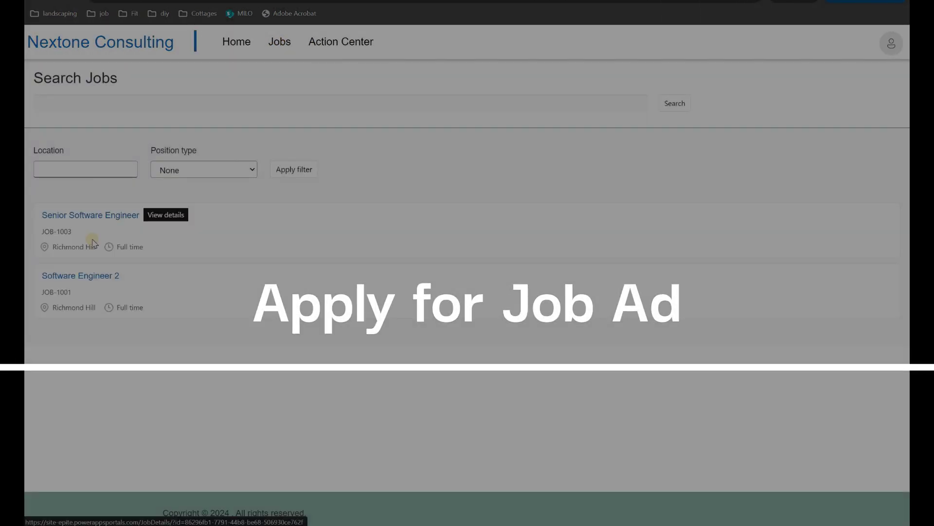
{"action": "left_click", "coordinate": [94, 242]}
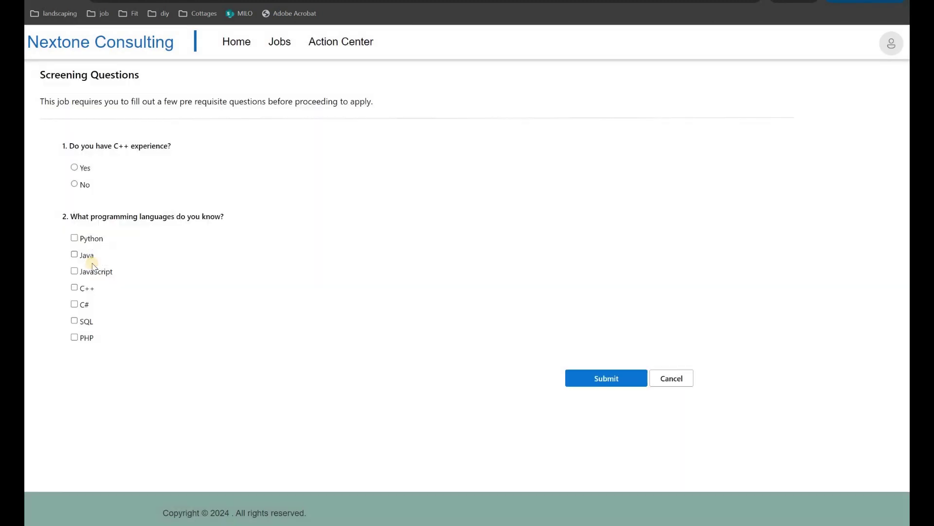
{"action": "left_click", "coordinate": [74, 166]}
{"action": "left_click", "coordinate": [74, 288]}
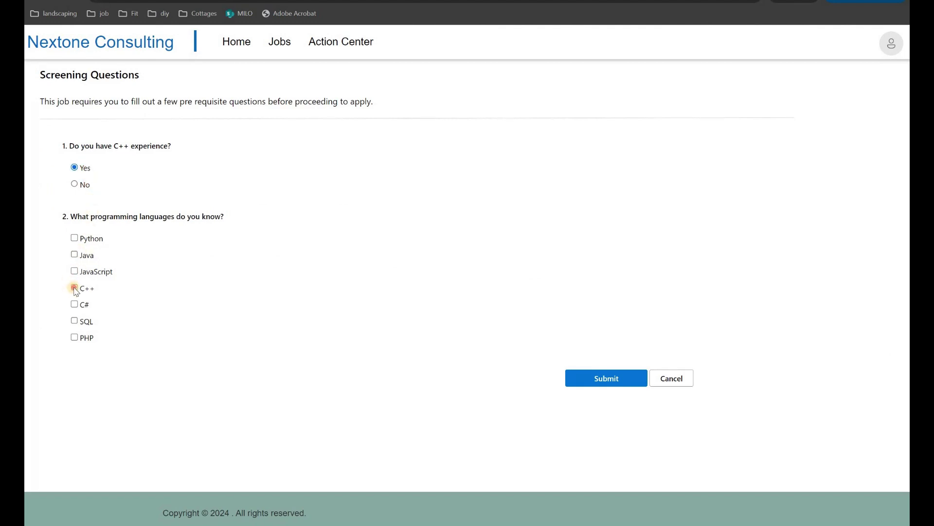
{"action": "left_click", "coordinate": [74, 238]}
{"action": "left_click", "coordinate": [77, 323]}
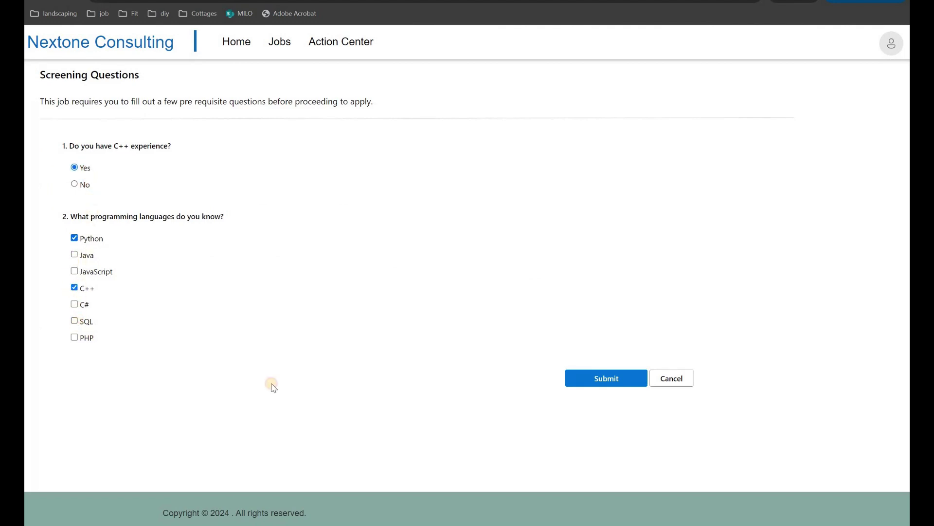
{"action": "left_click", "coordinate": [606, 385]}
{"action": "left_click", "coordinate": [358, 41]}
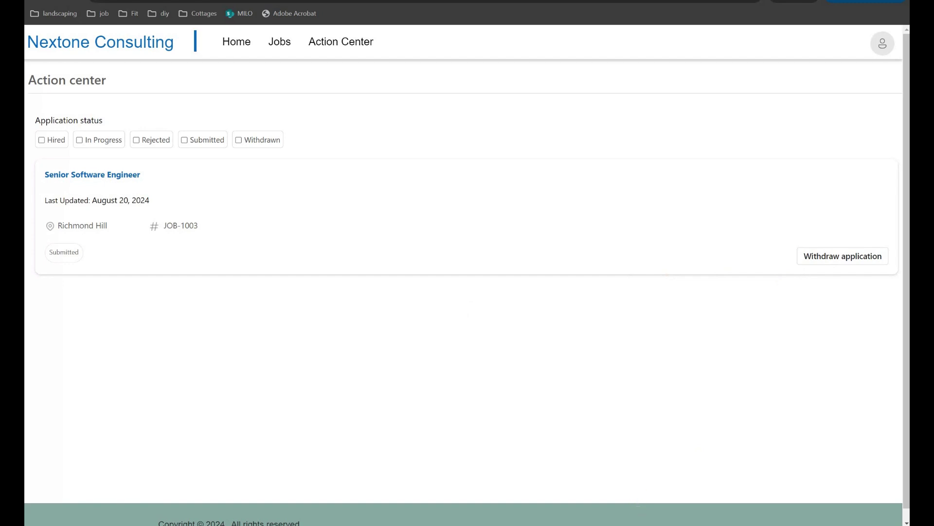
Switch to the Dynamics 365 Recruiting add-on and review the Senior Software Engineer ad's applicant and linked candidate record.
{"action": "key", "text": "alt+Tab"}
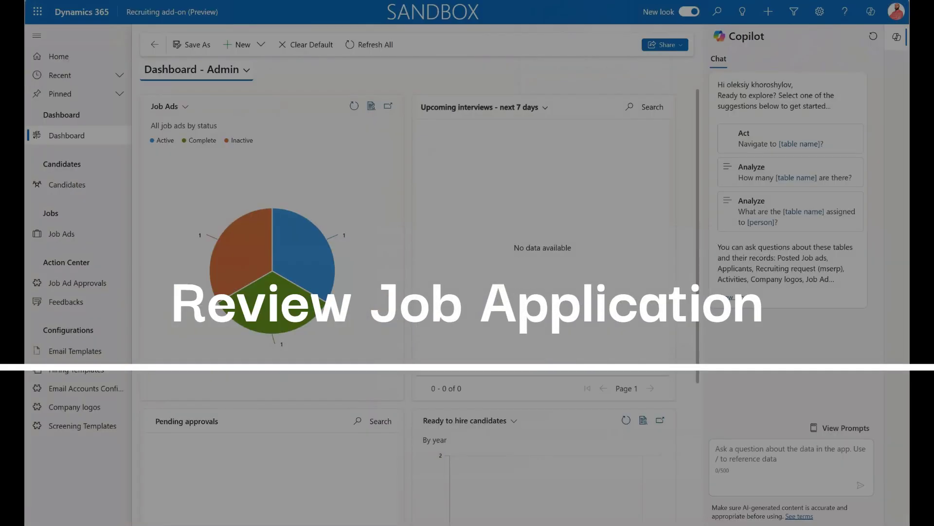
{"action": "left_click", "coordinate": [61, 234]}
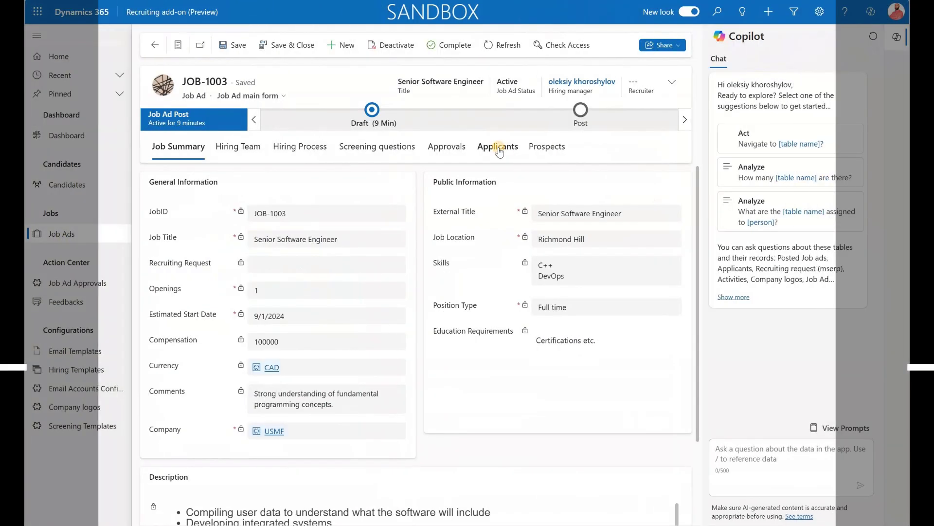
{"action": "left_click", "coordinate": [498, 147]}
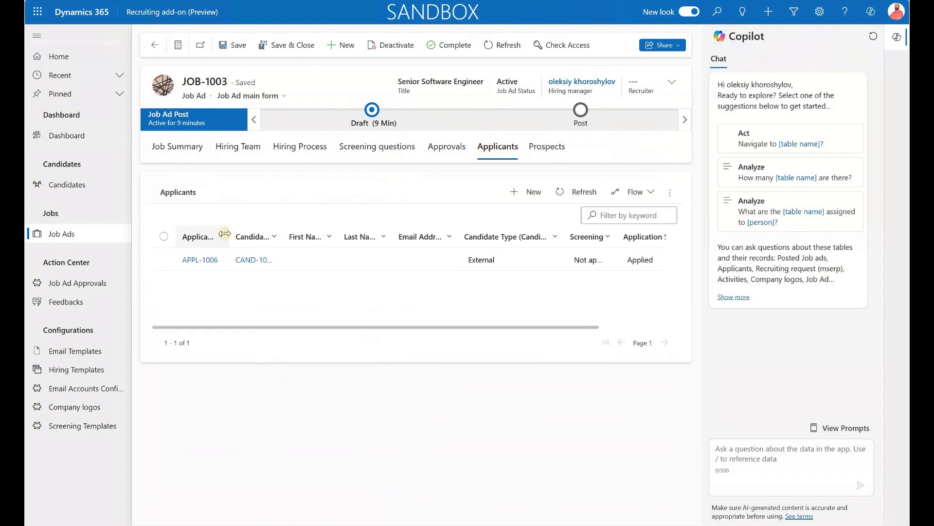
{"action": "left_click", "coordinate": [207, 266]}
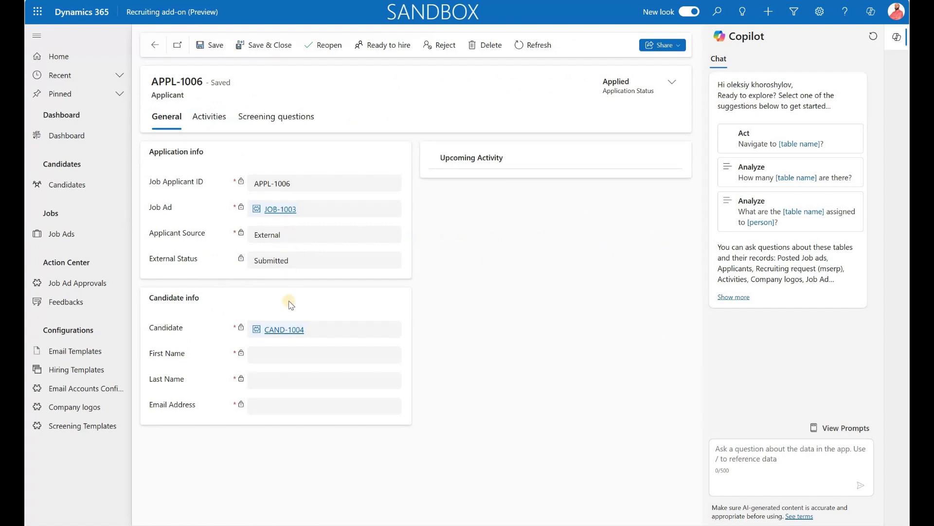
{"action": "left_click", "coordinate": [276, 329]}
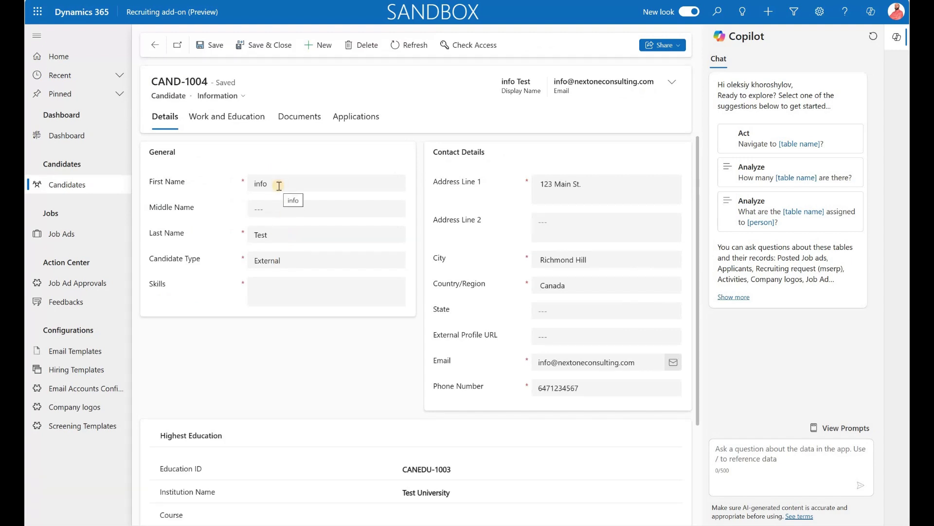
{"action": "key", "text": "alt+Left"}
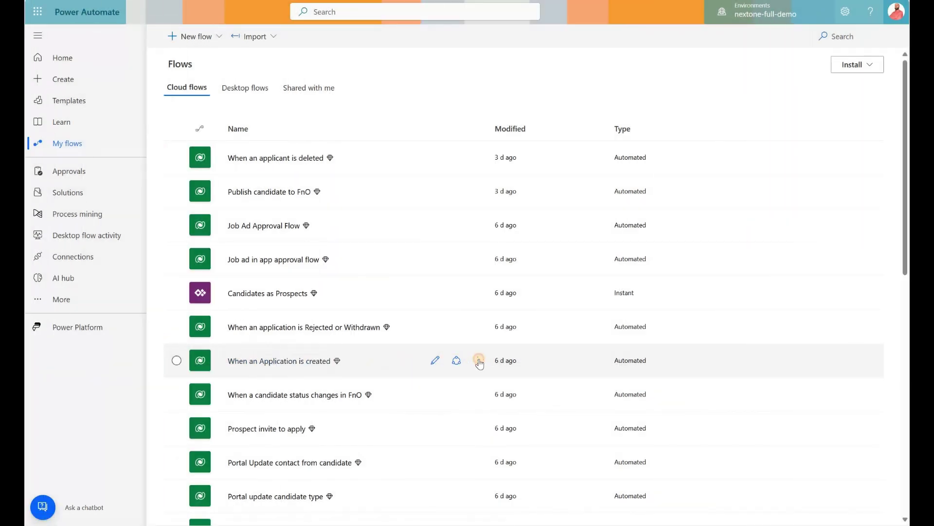
In Power Automate, check the run history of the When an Application is created flow and select its latest run.
{"action": "left_click", "coordinate": [478, 360]}
{"action": "left_click", "coordinate": [429, 243]}
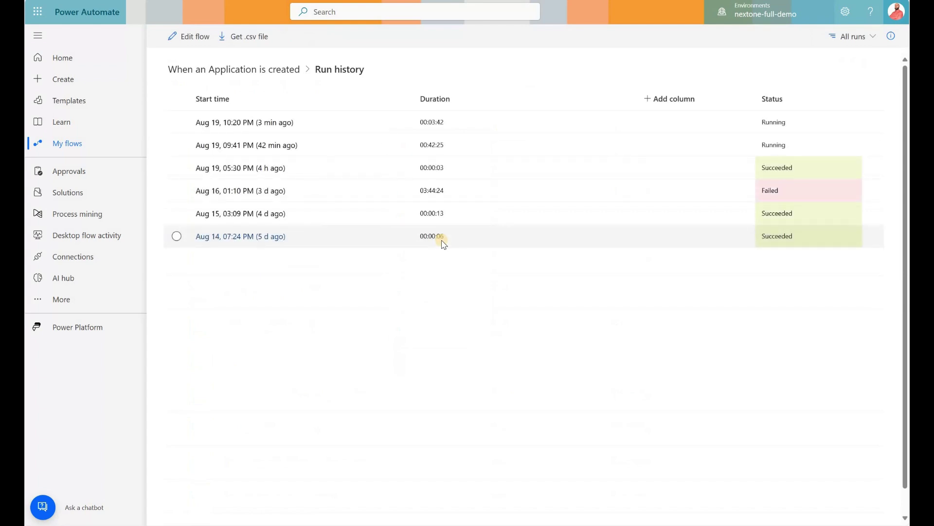
{"action": "left_click", "coordinate": [177, 122]}
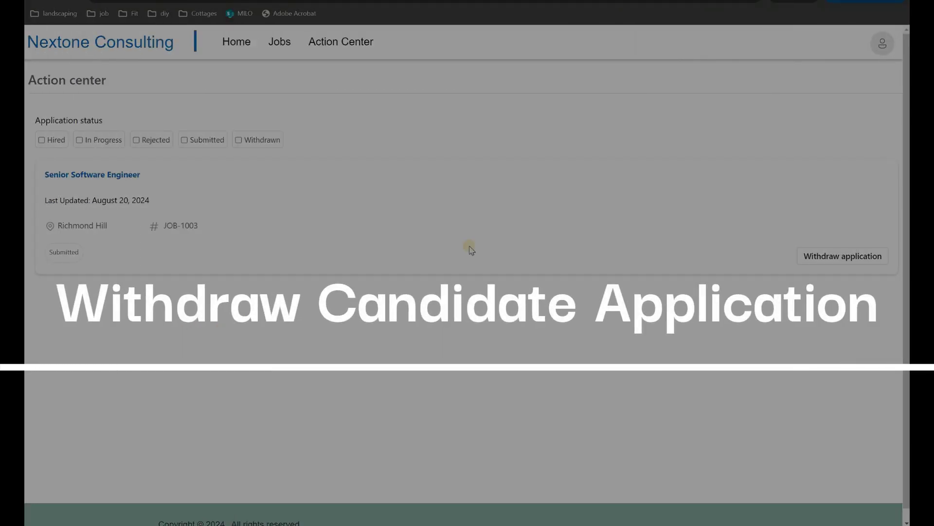
On the careers site, withdraw the Senior Software Engineer application and confirm the withdrawal.
{"action": "left_click", "coordinate": [834, 256]}
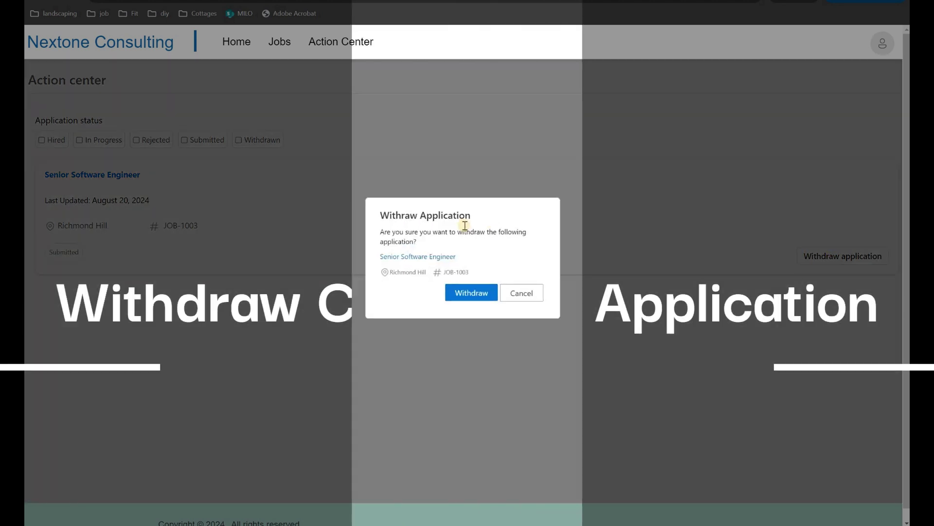
{"action": "left_click", "coordinate": [479, 298]}
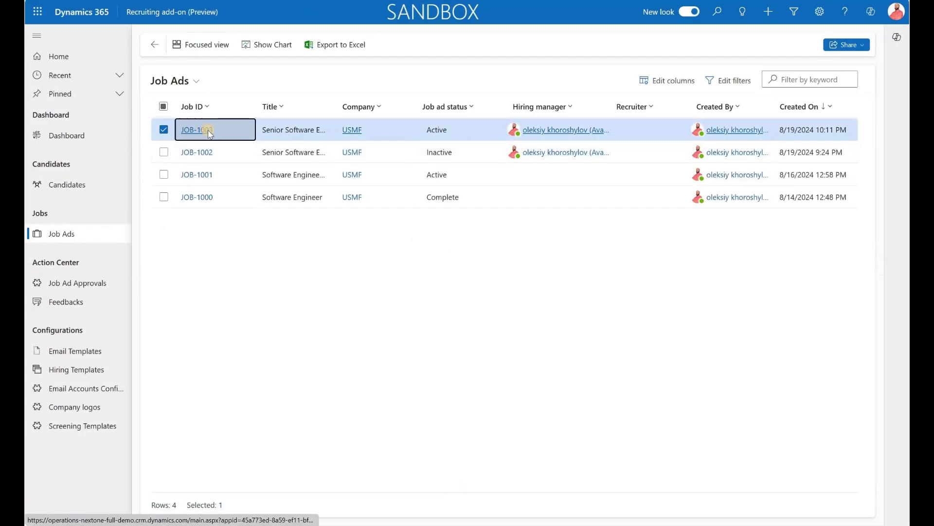
In the Dynamics 365 Recruiting add-on, check the applicant's application status in the Senior Software Engineer job ad.
{"action": "left_click", "coordinate": [203, 130]}
{"action": "left_click", "coordinate": [497, 147]}
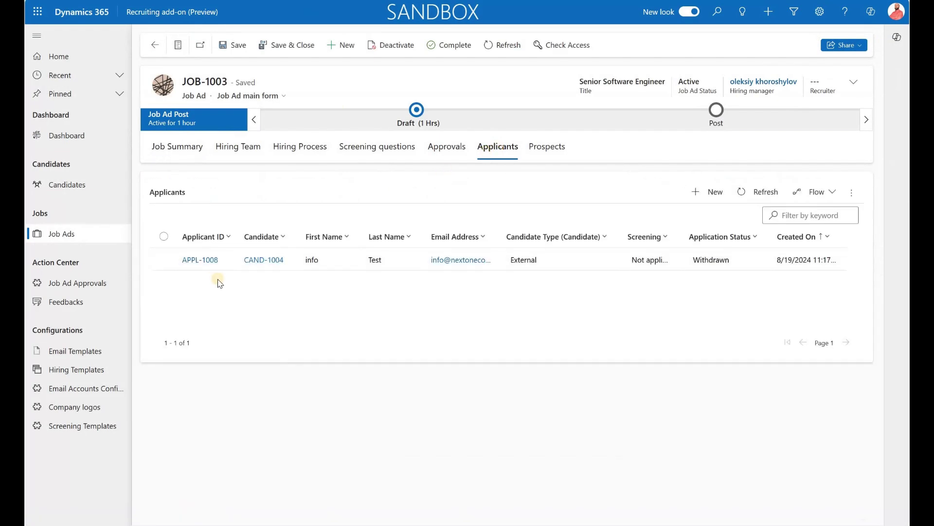
{"action": "left_click", "coordinate": [703, 267]}
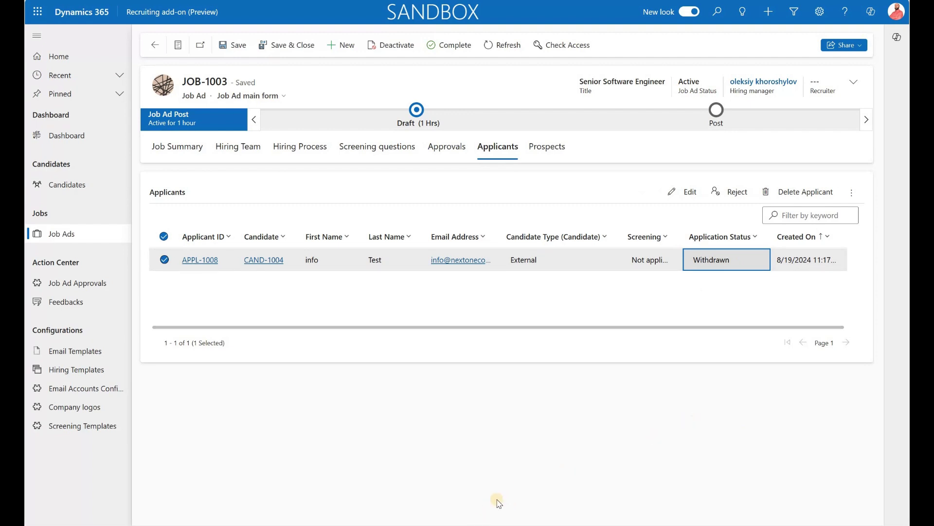
On the careers site, reapply for Senior Software Engineer, answering Yes to C++ experience and selecting Python and SQL among the languages.
{"action": "left_click", "coordinate": [524, 482]}
{"action": "left_click", "coordinate": [283, 44]}
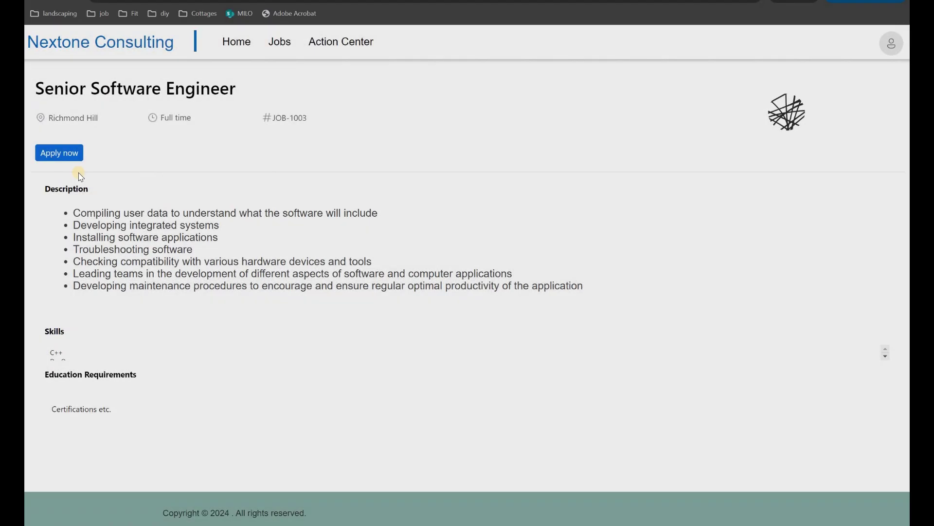
{"action": "left_click", "coordinate": [75, 166]}
{"action": "left_click", "coordinate": [74, 237]}
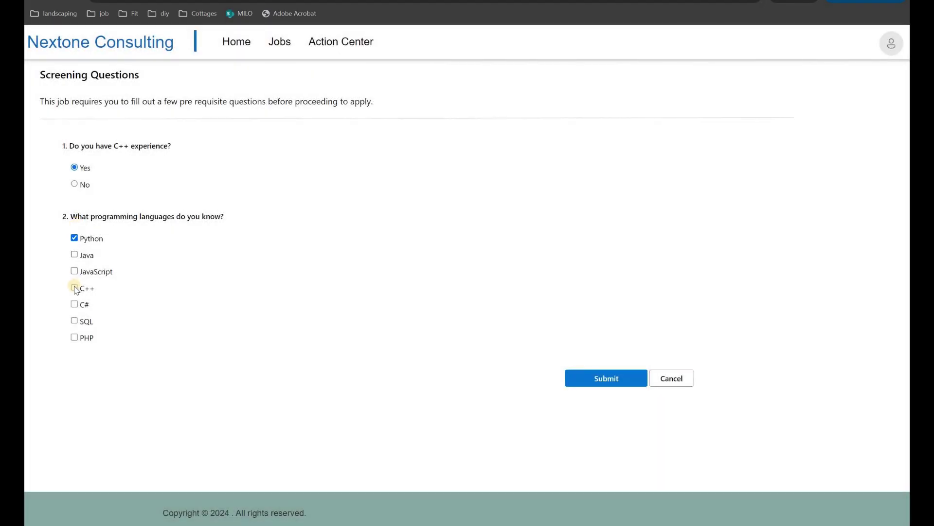
{"action": "left_click", "coordinate": [74, 320]}
{"action": "left_click", "coordinate": [605, 378]}
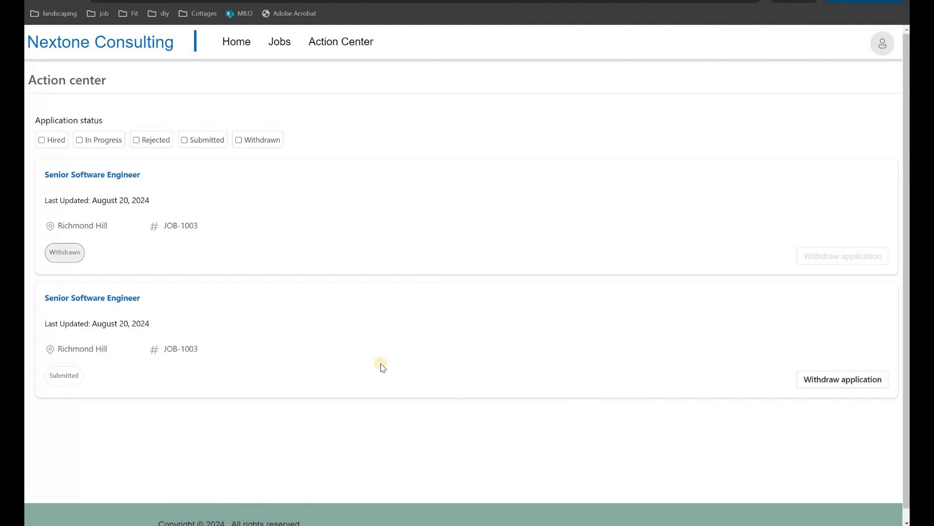
Switch to the Dynamics 365 Recruiting add-on and check the Senior Software Engineer ad's applicants for the new application.
{"action": "mouse_move", "coordinate": [441, 520]}
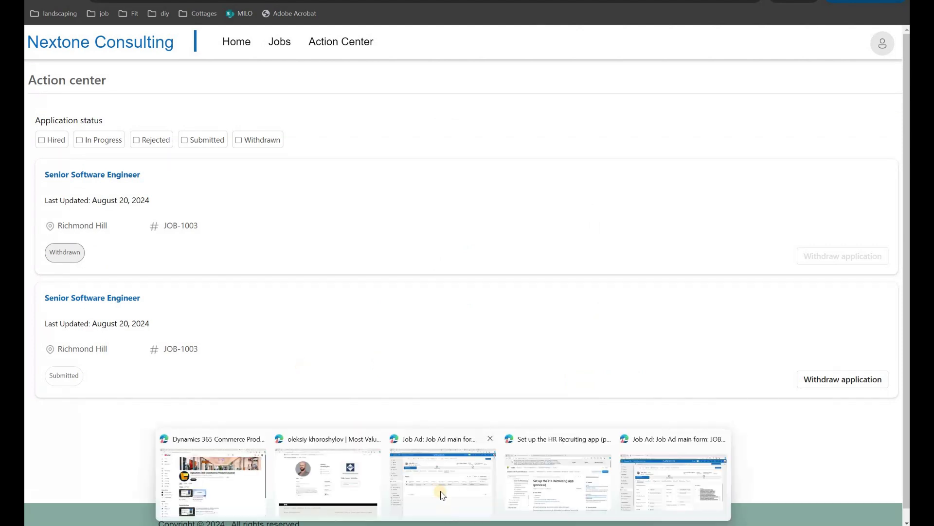
{"action": "left_click", "coordinate": [441, 493]}
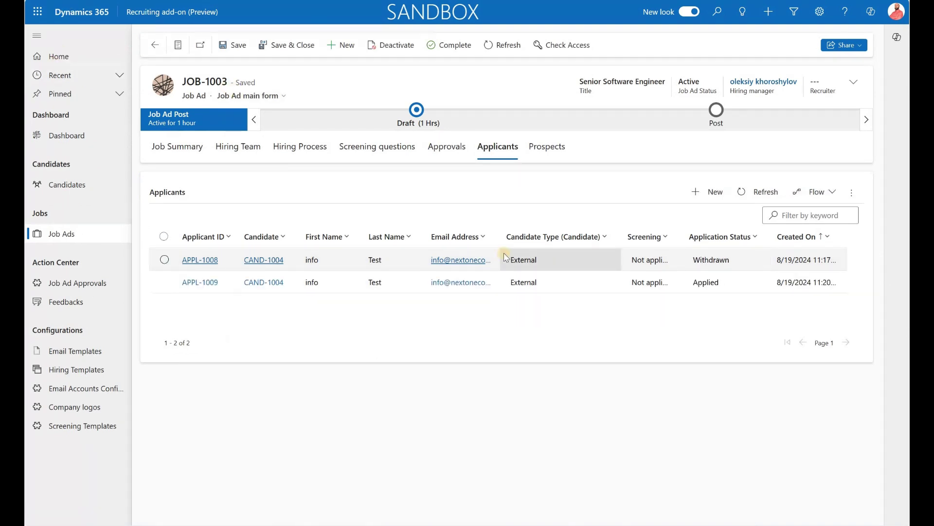
{"action": "key", "text": "alt+Tab"}
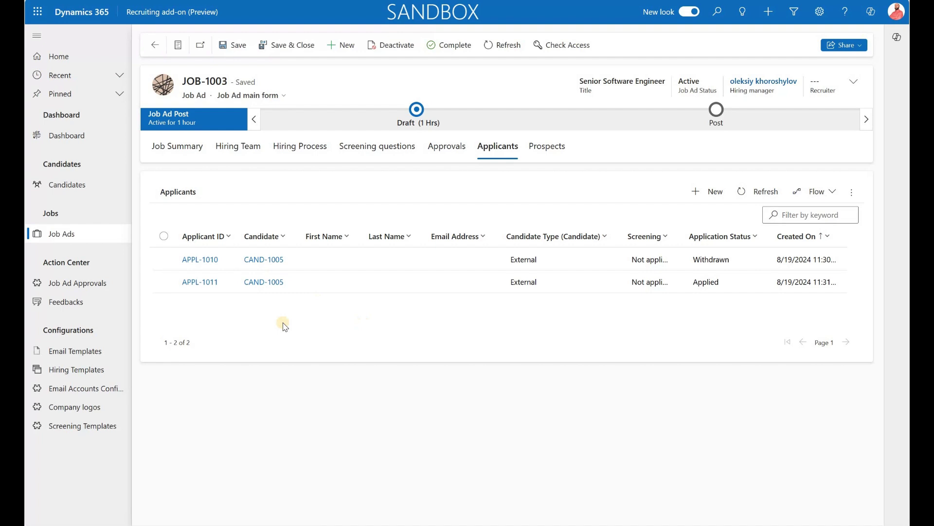
Add the active candidate as a prospect to the Software Engineer II job ad and check that ad's prospects.
{"action": "left_click", "coordinate": [79, 190]}
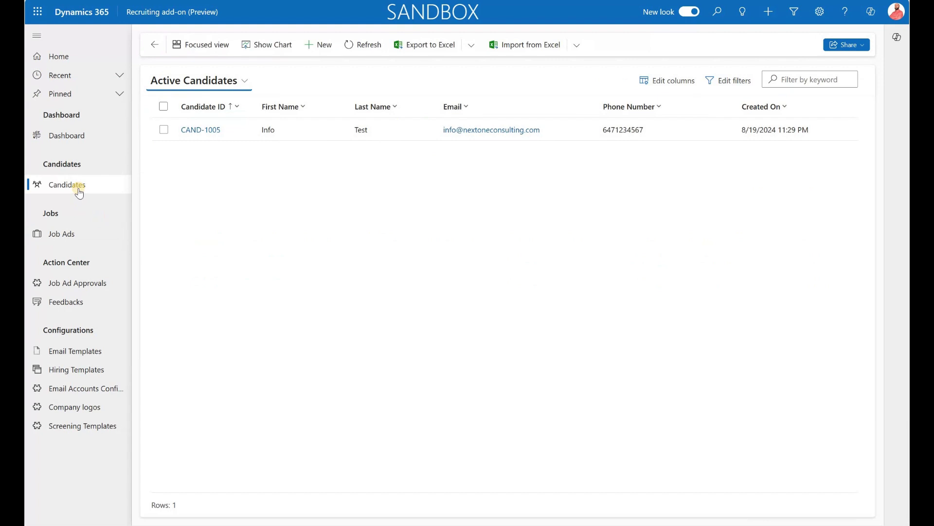
{"action": "left_click", "coordinate": [159, 131]}
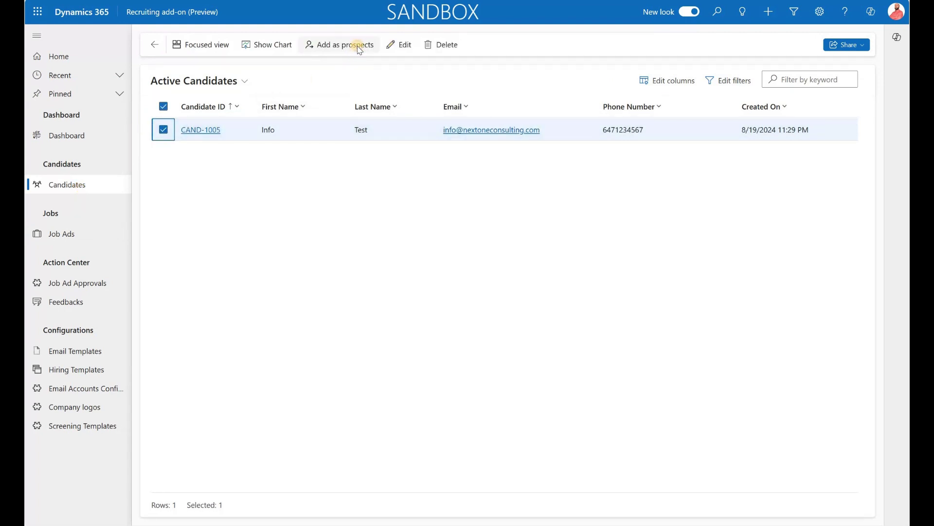
{"action": "left_click", "coordinate": [357, 48]}
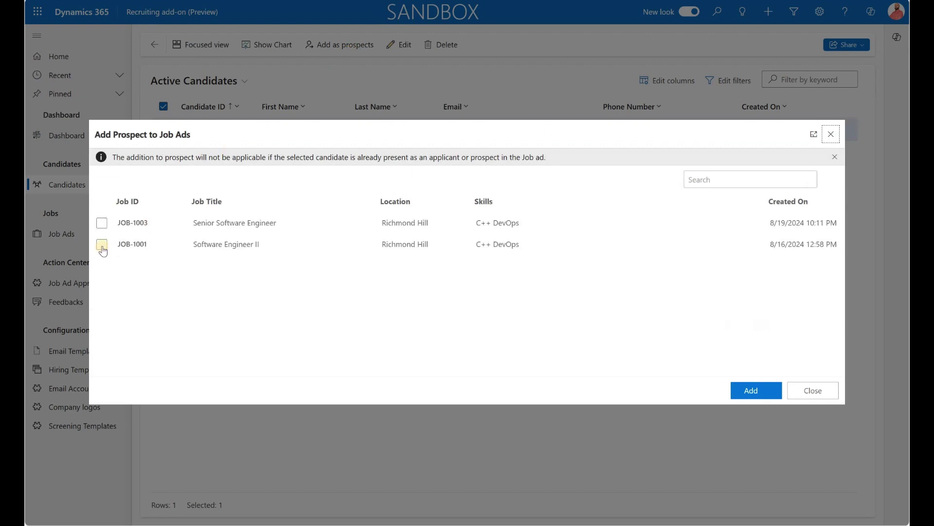
{"action": "left_click", "coordinate": [101, 244]}
{"action": "left_click", "coordinate": [741, 387]}
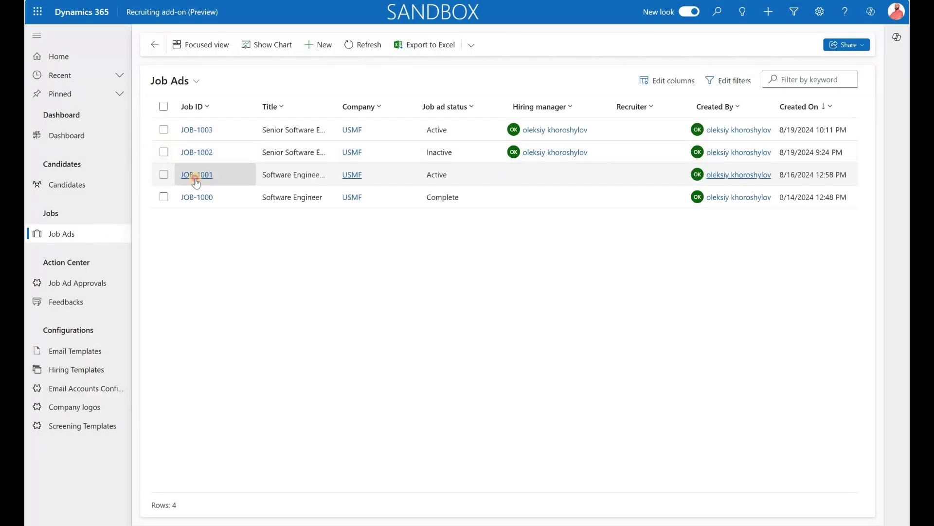
{"action": "left_click", "coordinate": [214, 166]}
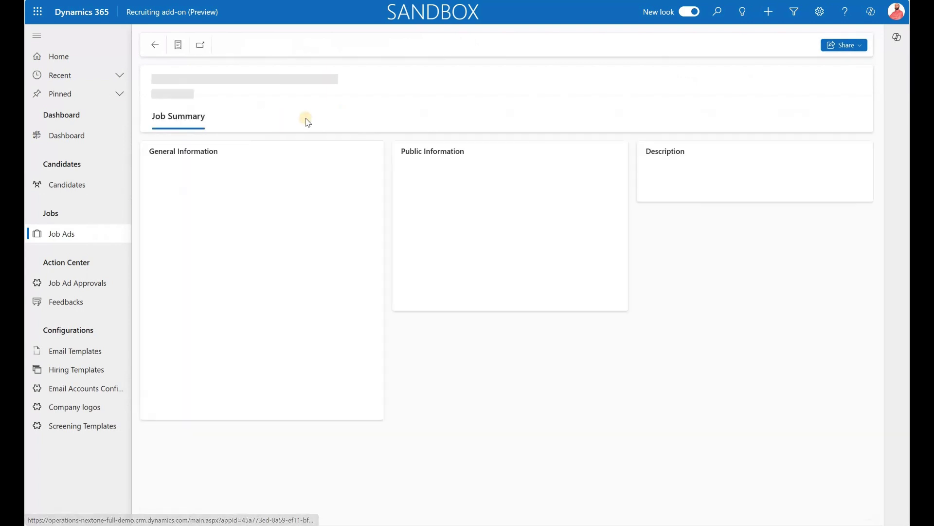
{"action": "left_click", "coordinate": [553, 149]}
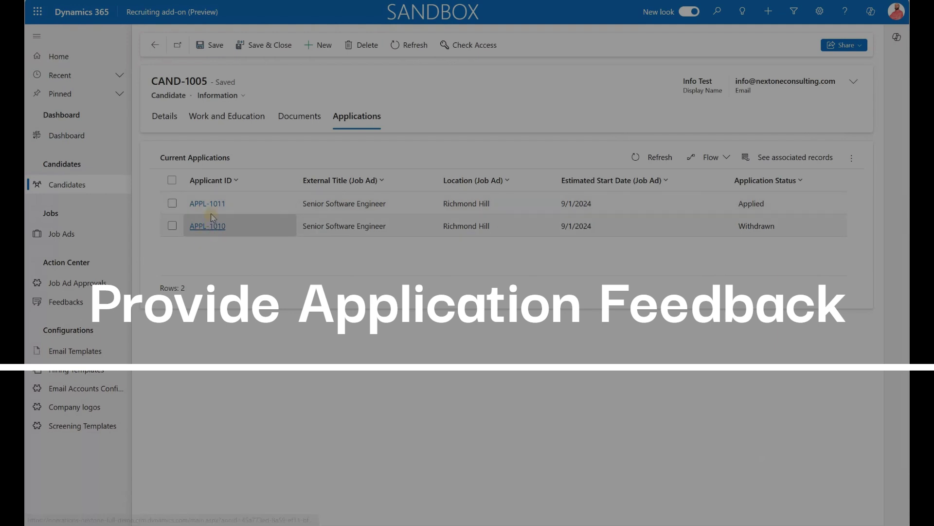
Open the candidate's Applied application and set the 1st hire step activity in the 1st hire stage to Recommended.
{"action": "left_click", "coordinate": [209, 205]}
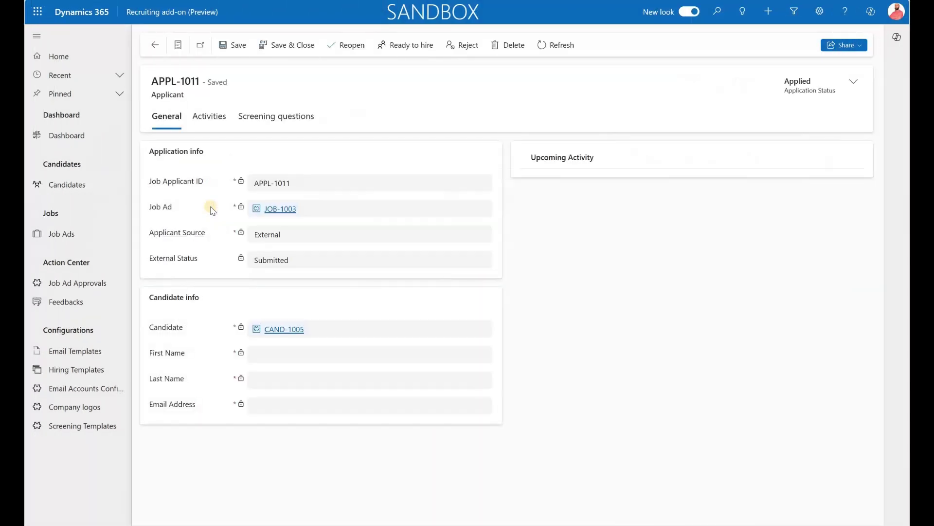
{"action": "left_click", "coordinate": [209, 117]}
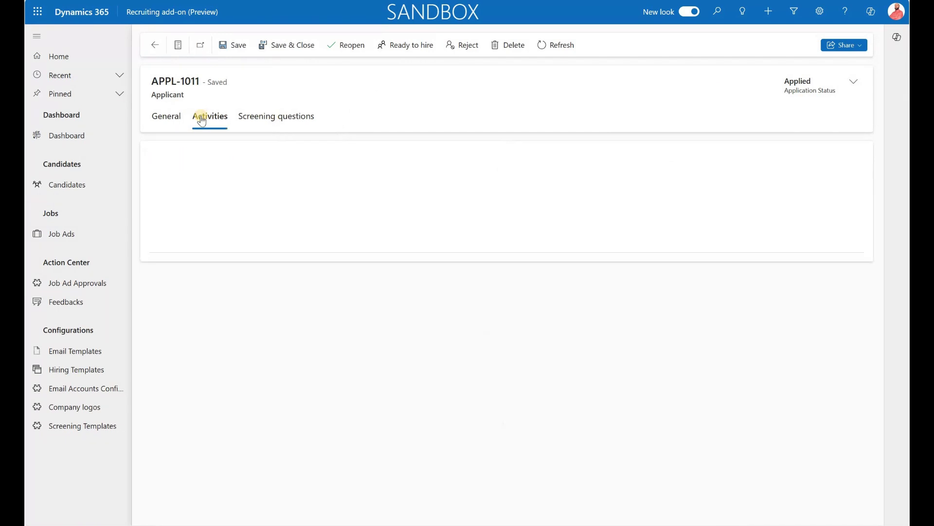
{"action": "left_click", "coordinate": [167, 244]}
{"action": "left_click", "coordinate": [203, 287]}
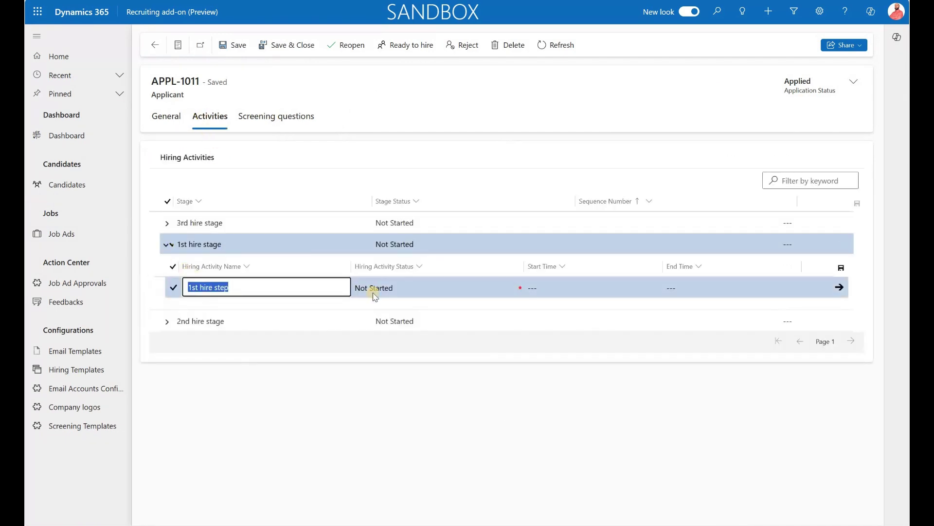
{"action": "left_click", "coordinate": [492, 287]}
{"action": "left_click", "coordinate": [492, 287]}
{"action": "left_click", "coordinate": [423, 332]}
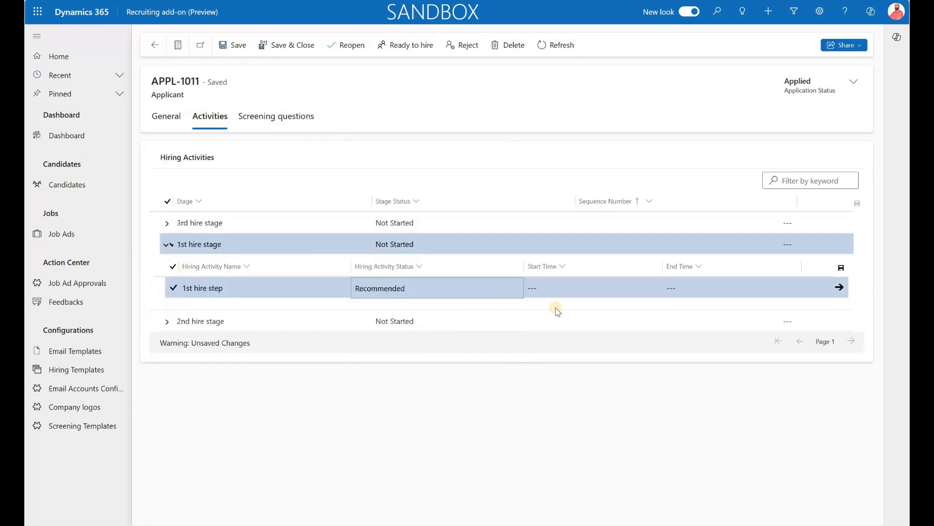
{"action": "left_click", "coordinate": [840, 289]}
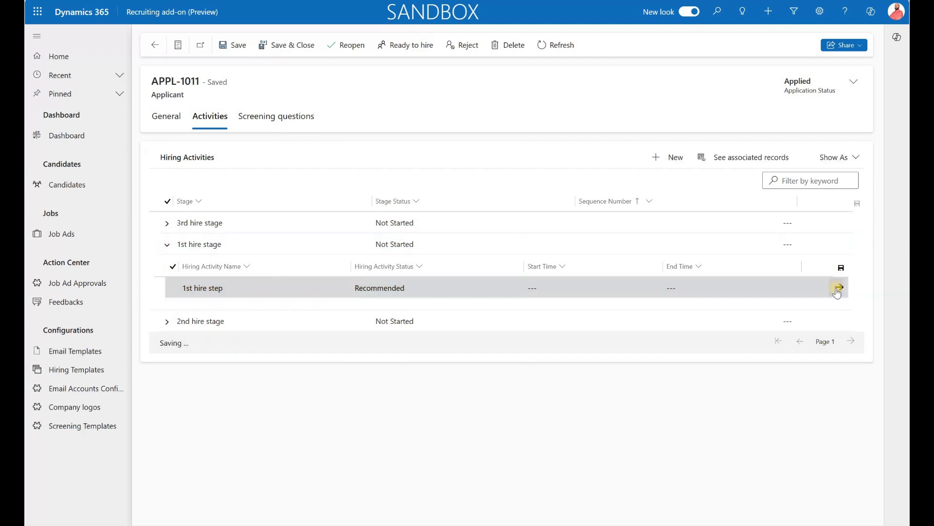
Open the 1st hire step activity and add the hiring manager as a panel member.
{"action": "left_click", "coordinate": [838, 288]}
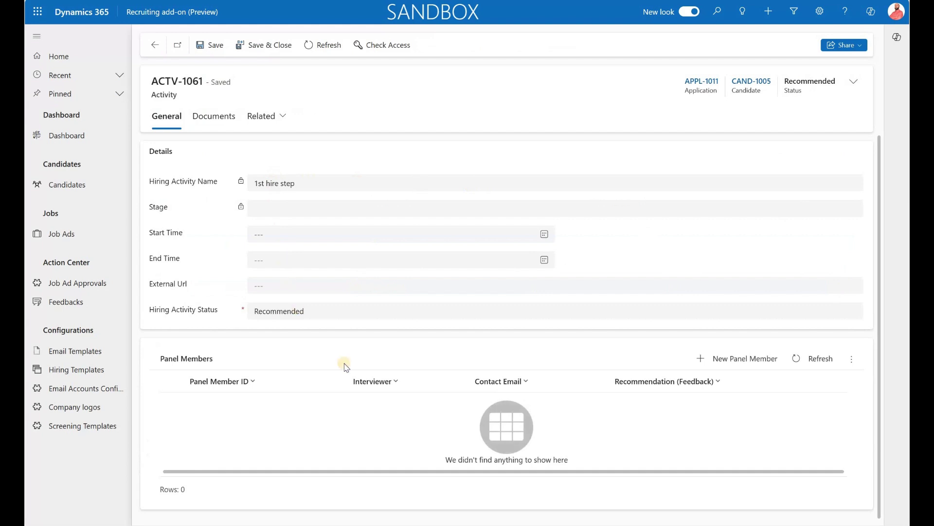
{"action": "left_click", "coordinate": [748, 360]}
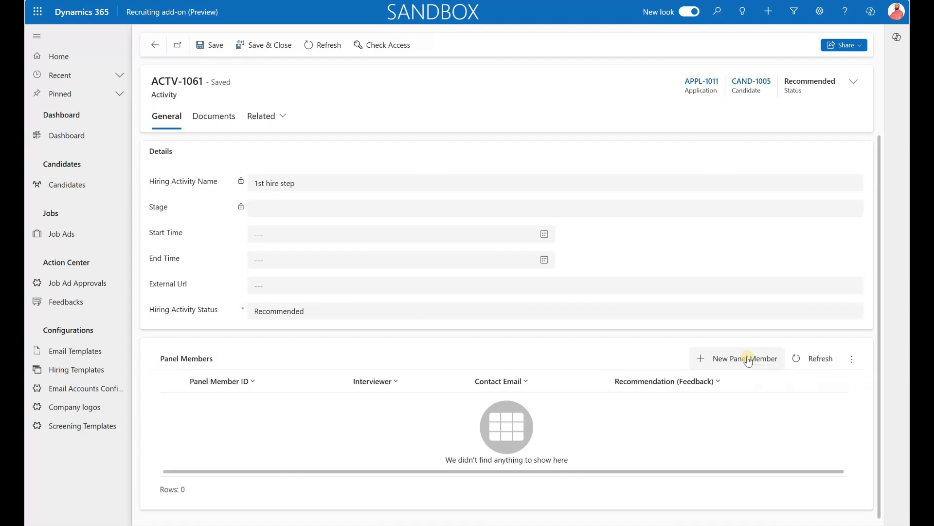
{"action": "left_click", "coordinate": [742, 361]}
{"action": "left_click", "coordinate": [886, 79]}
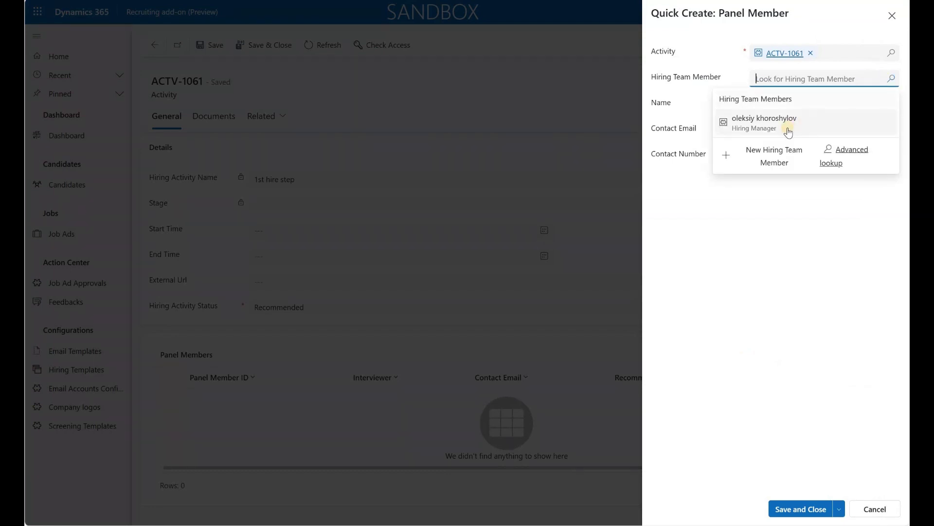
{"action": "left_click", "coordinate": [788, 130]}
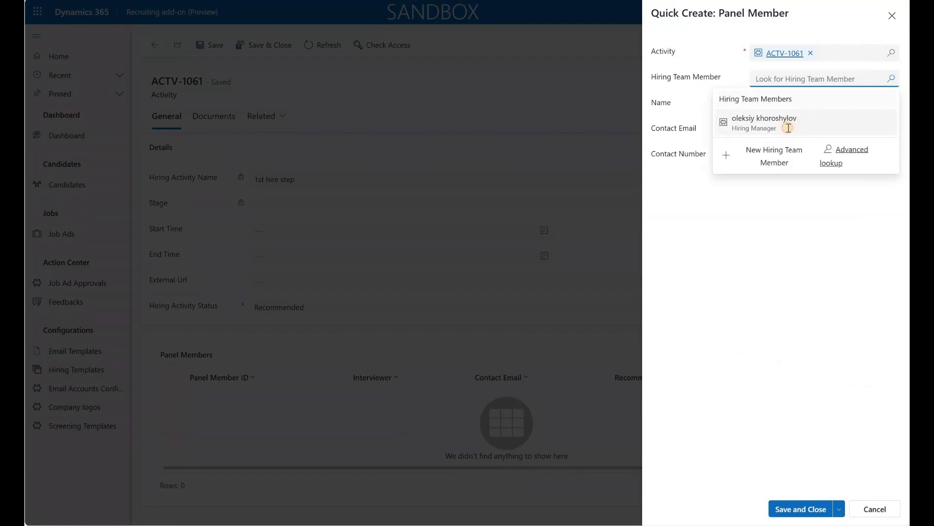
{"action": "left_click", "coordinate": [812, 509]}
Set the 1st hire step's Hiring Activity Status to Scheduled.
{"action": "left_click", "coordinate": [652, 409]}
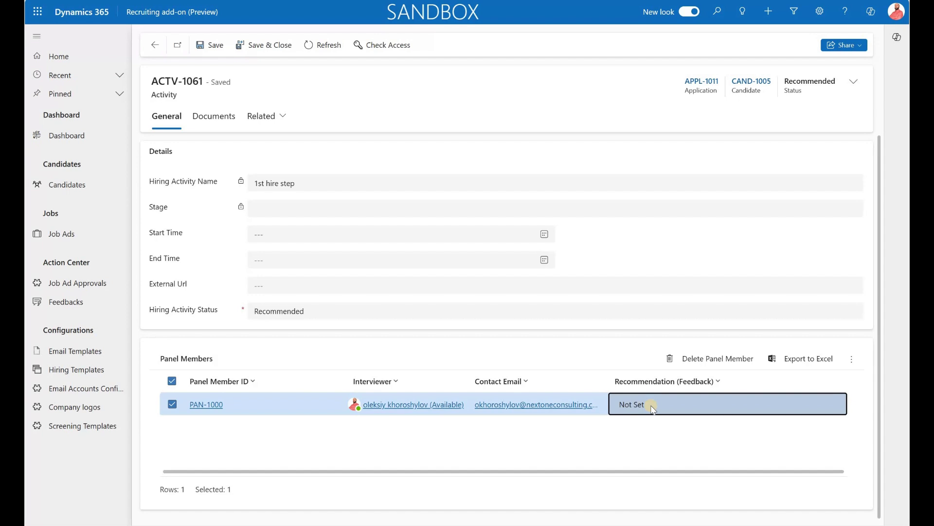
{"action": "left_click", "coordinate": [316, 314]}
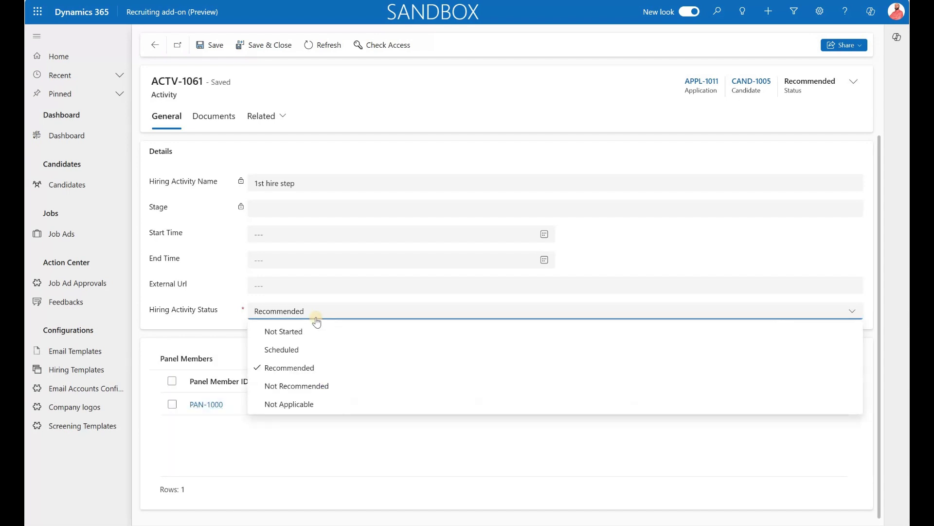
{"action": "left_click", "coordinate": [307, 351]}
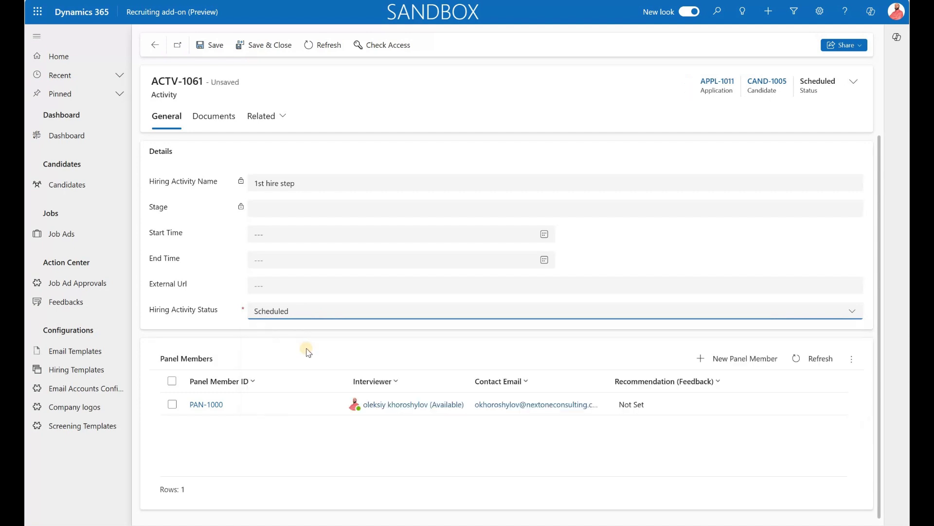
Open the candidate's 1st hire step feedback, enter "good communications skills" and "Experience is lacking" as Interview Feedback, and submit it.
{"action": "left_click", "coordinate": [65, 304]}
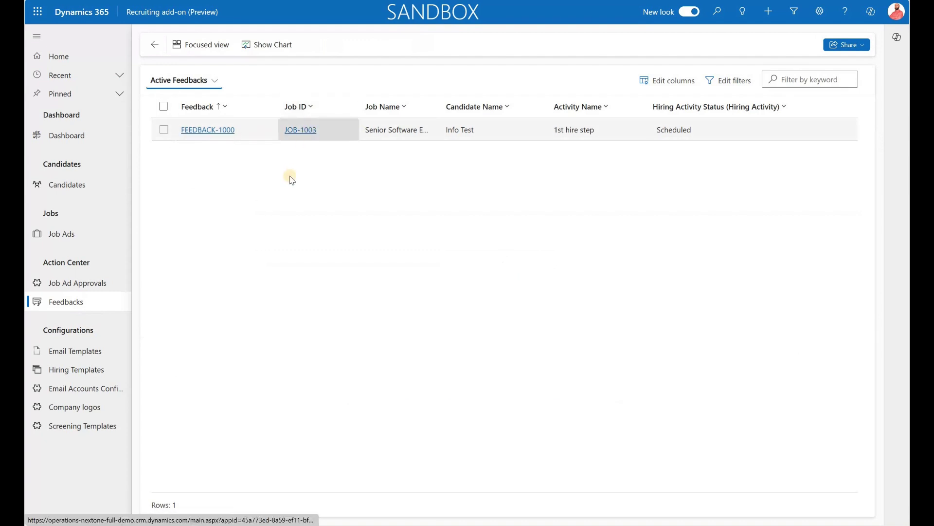
{"action": "left_click", "coordinate": [223, 138]}
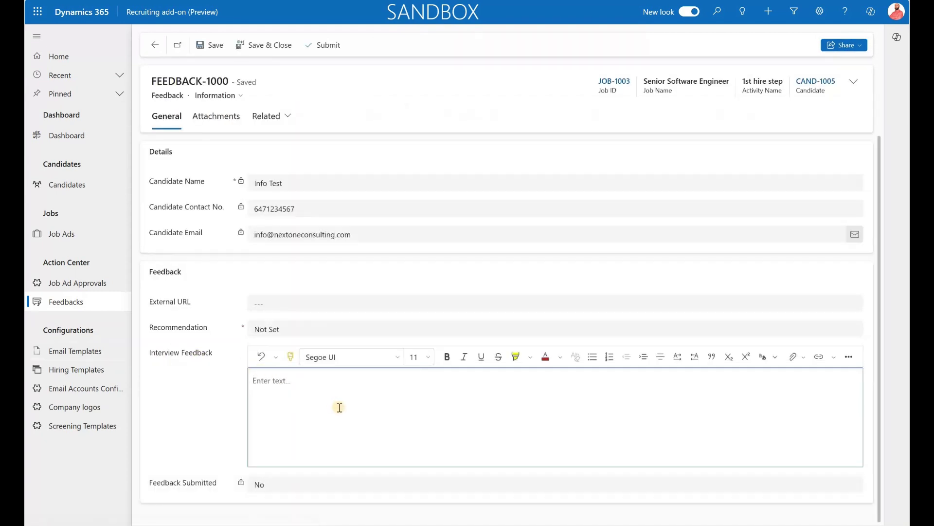
{"action": "type", "text": "good communications skills Experience is lacking"}
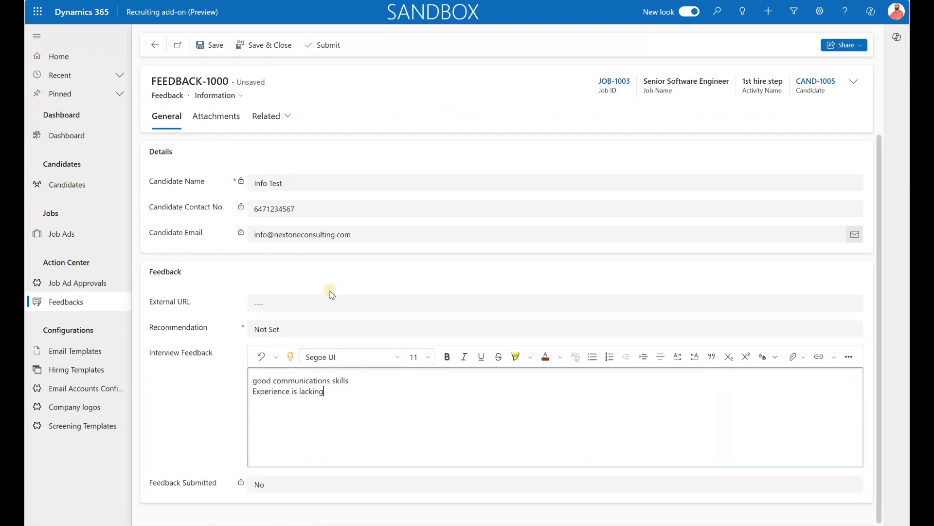
{"action": "left_click", "coordinate": [323, 44]}
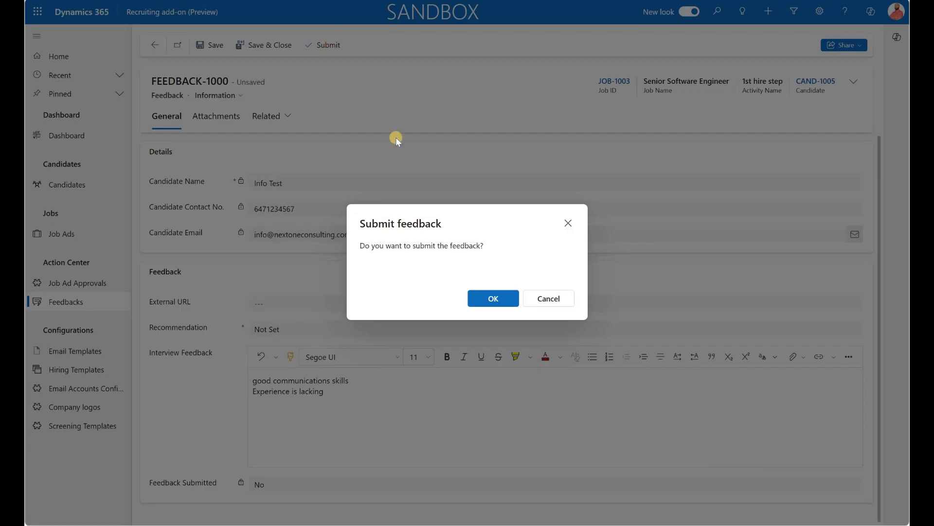
{"action": "left_click", "coordinate": [494, 299]}
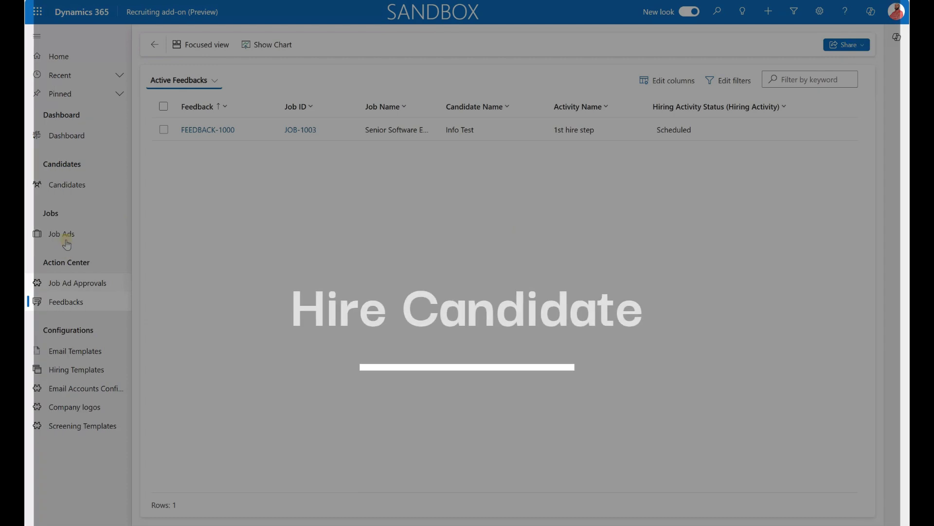
Mark the Senior Software Engineer ad's second applicant as ready to hire and open the Publish candidate to FnO flow in Power Automate.
{"action": "left_click", "coordinate": [66, 239]}
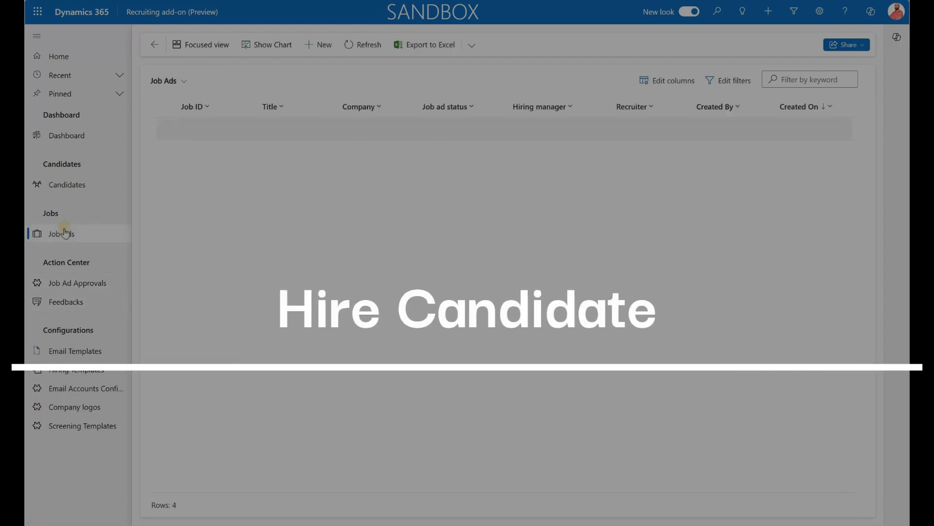
{"action": "left_click", "coordinate": [185, 130]}
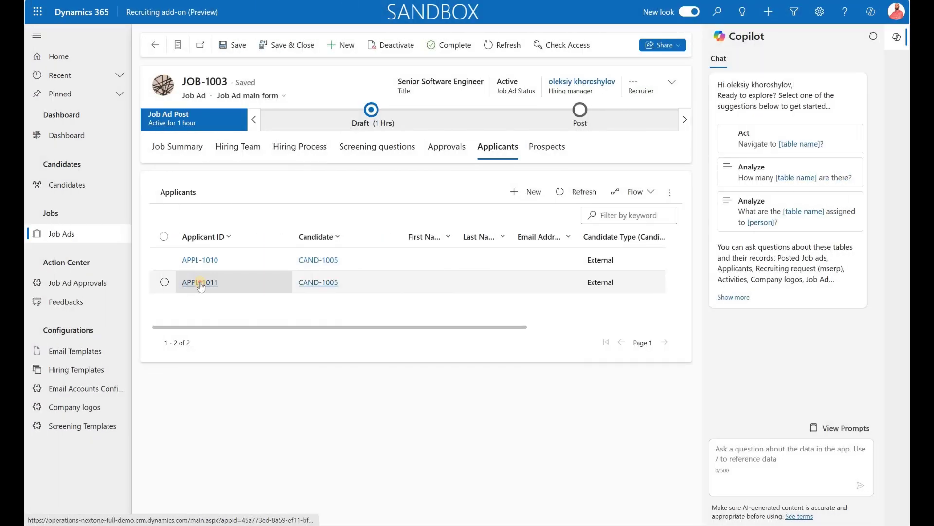
{"action": "left_click", "coordinate": [200, 285]}
{"action": "left_click", "coordinate": [254, 47]}
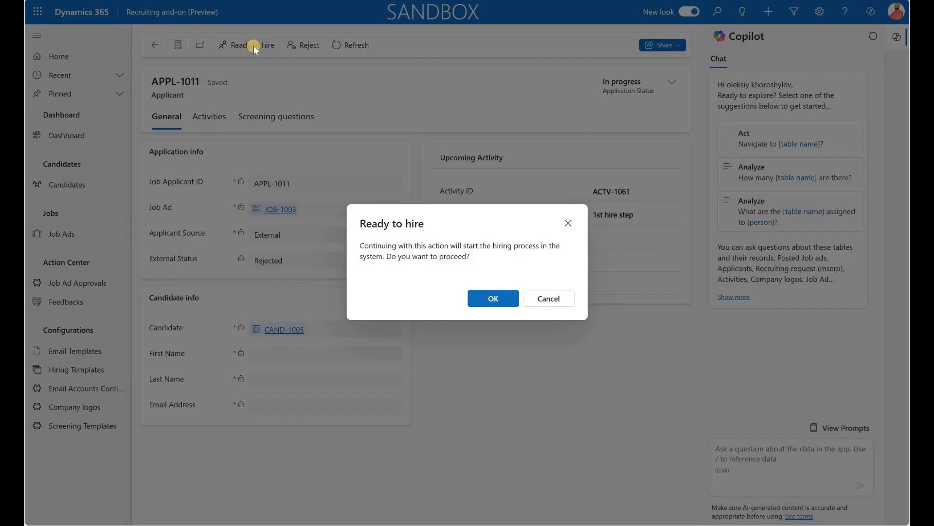
{"action": "left_click", "coordinate": [484, 297]}
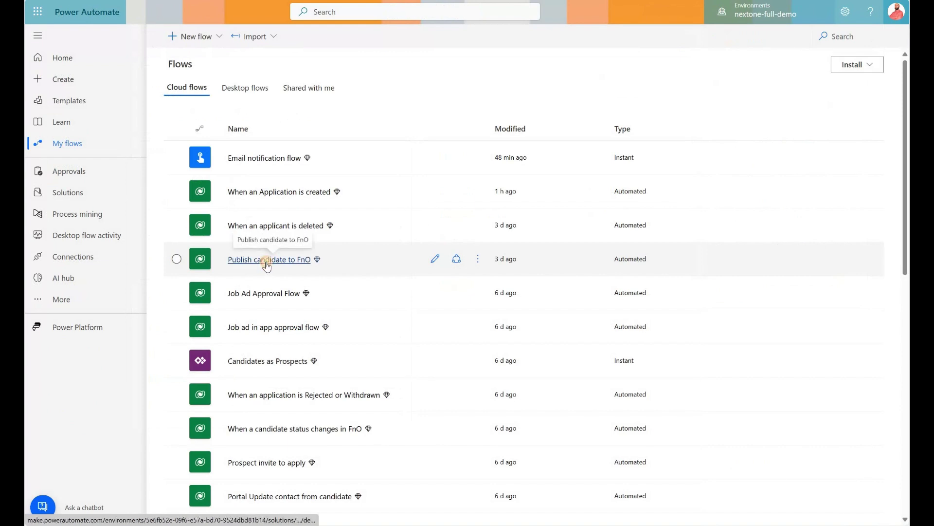
{"action": "left_click", "coordinate": [267, 264]}
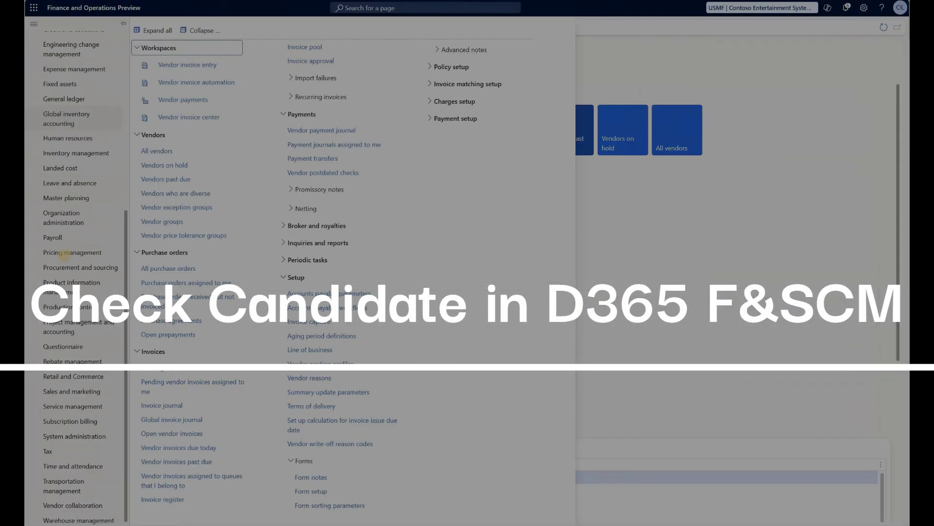
In Finance and Operations, open the Human resources recruitment candidates list.
{"action": "left_click", "coordinate": [68, 138]}
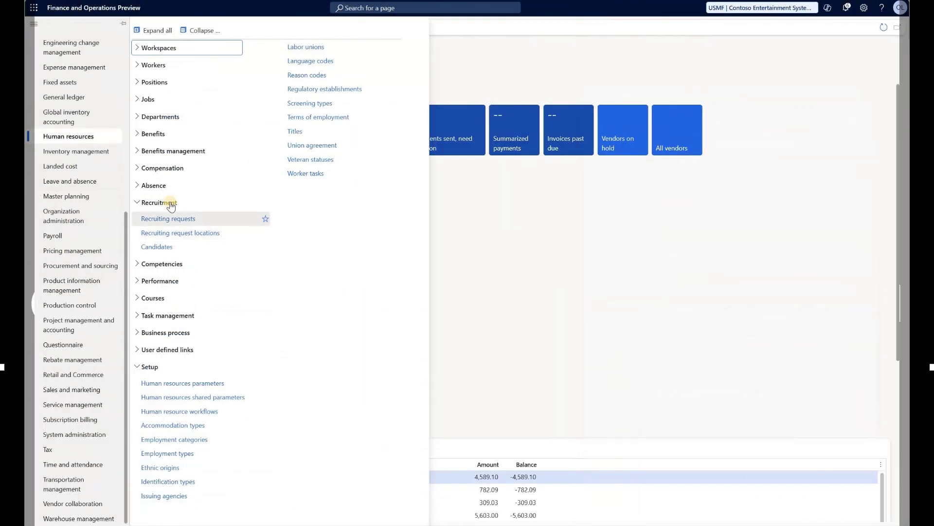
{"action": "left_click", "coordinate": [156, 247]}
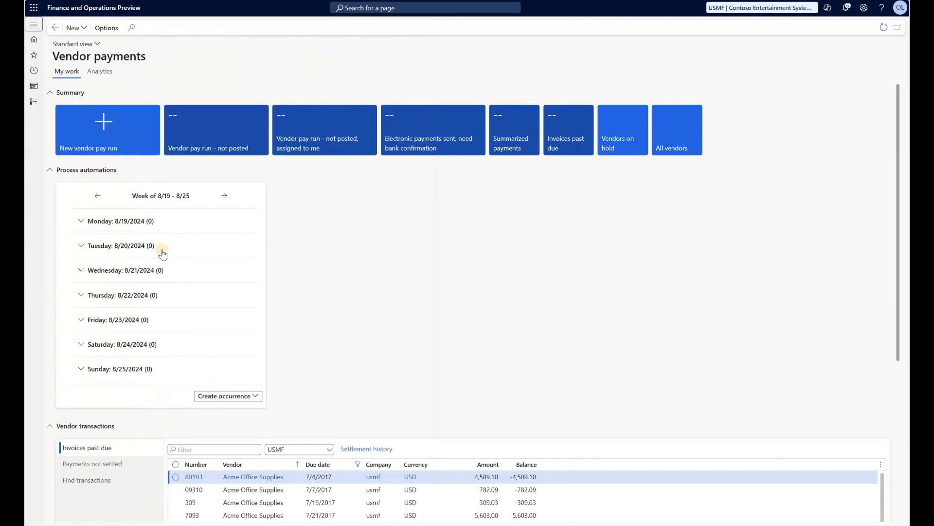